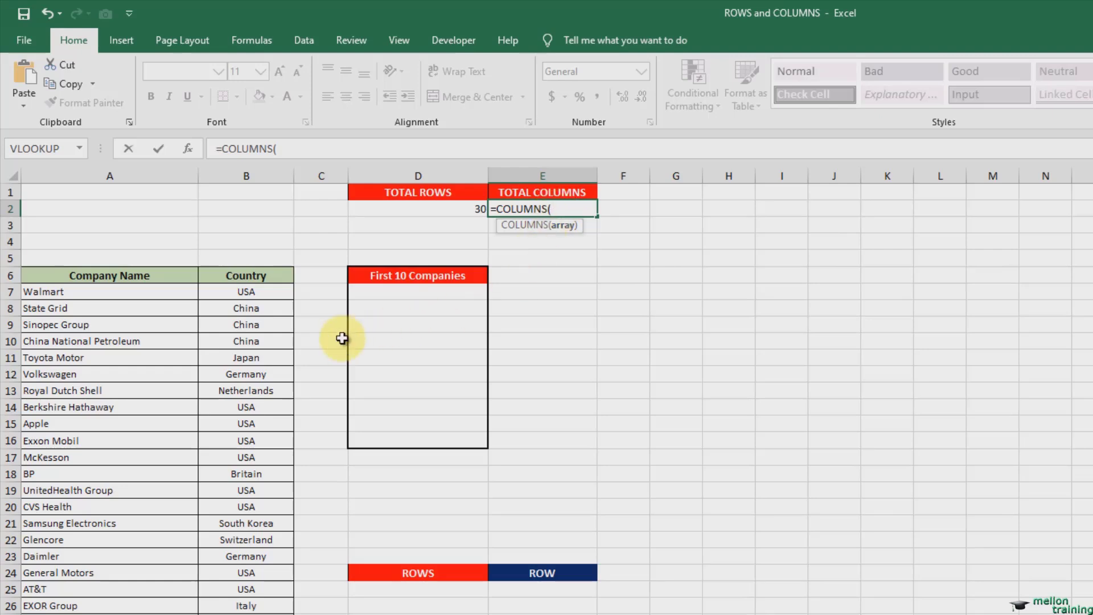
# Step: Complete the COLUMNS formula under TOTAL COLUMNS in E2 with the table range A6:B36
pyautogui.click(59, 276)
pyautogui.moveTo(60, 277); pyautogui.dragTo(251, 612)
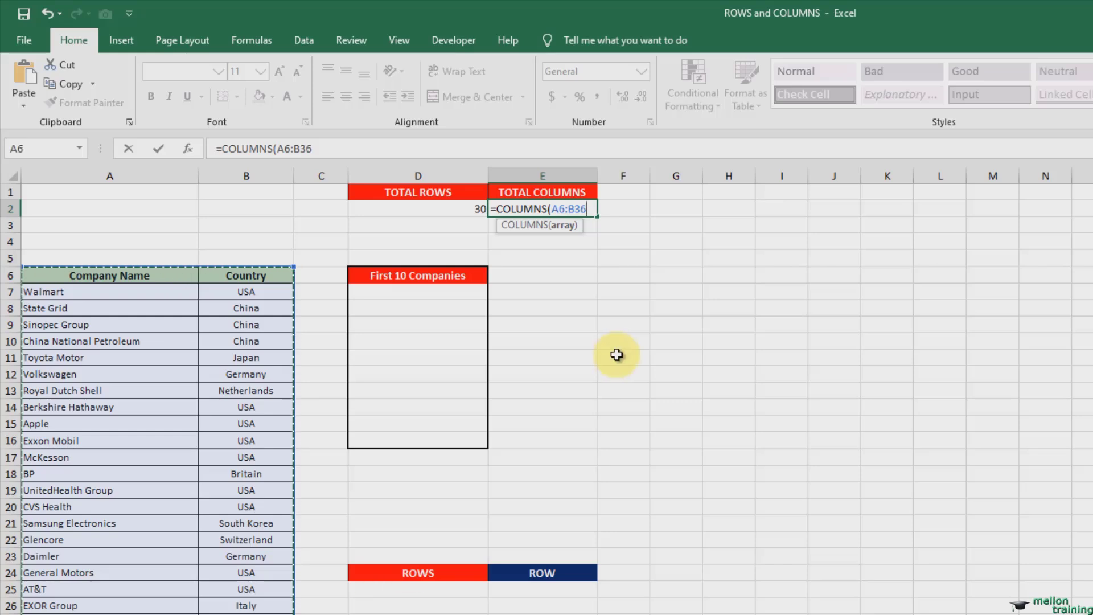
pyautogui.press('Return')
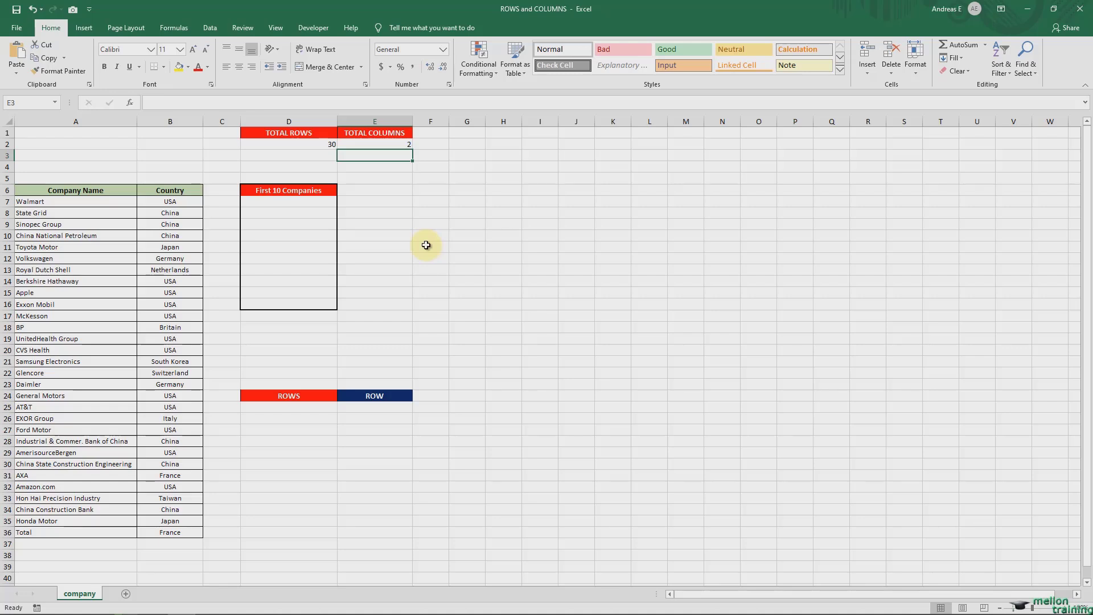
# Step: Insert a blank column before the Company Name column
pyautogui.click(63, 122)
pyautogui.rightClick(63, 122)
pyautogui.click(90, 204)
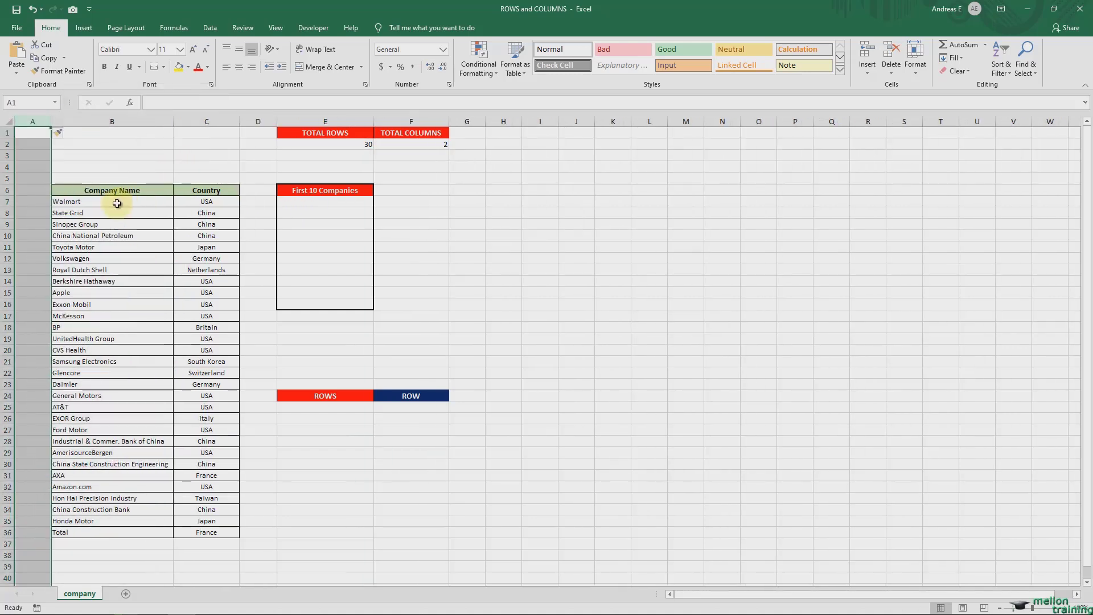
# Step: Number the companies 1 to 30 in A7:A36 by entering 1 and 2 and extending the series
pyautogui.click(37, 203)
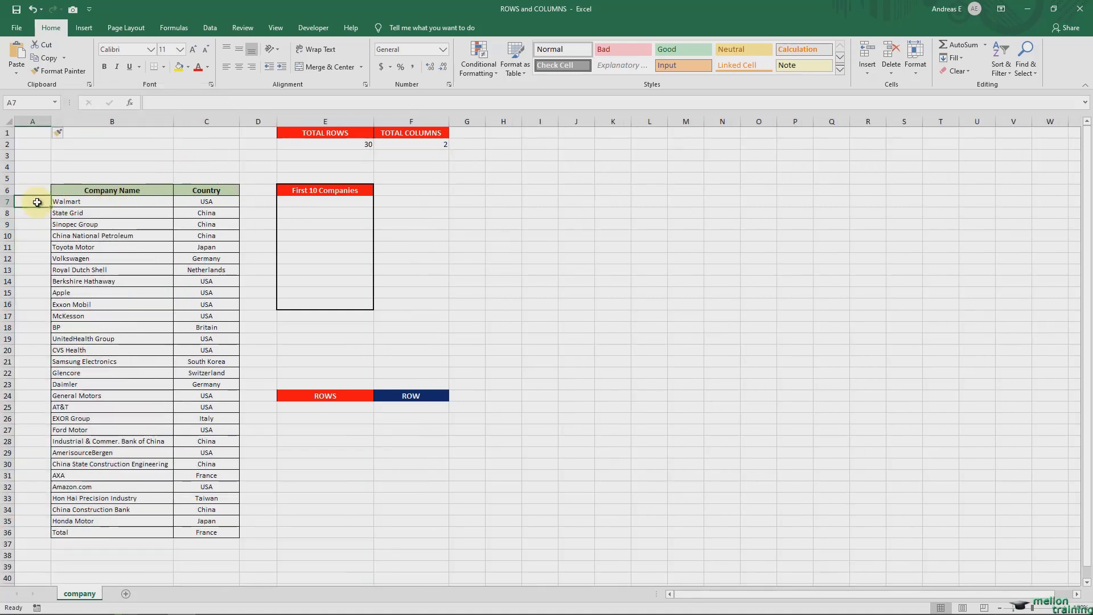
pyautogui.write('1')
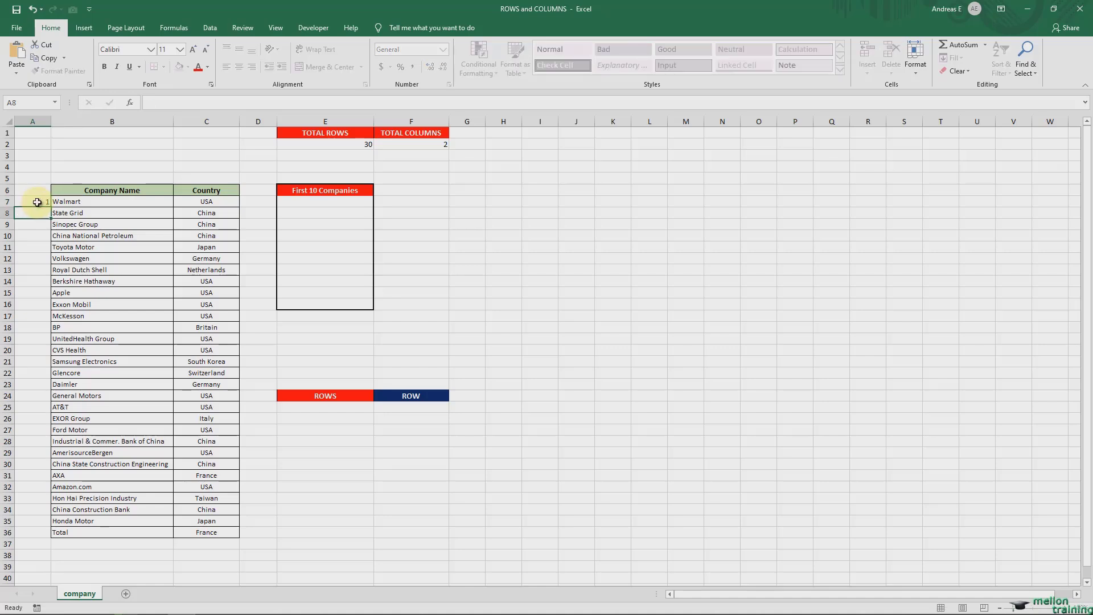
pyautogui.press('Return')
pyautogui.write('2')
pyautogui.press('Return')
pyautogui.moveTo(37, 202); pyautogui.dragTo(55, 536)
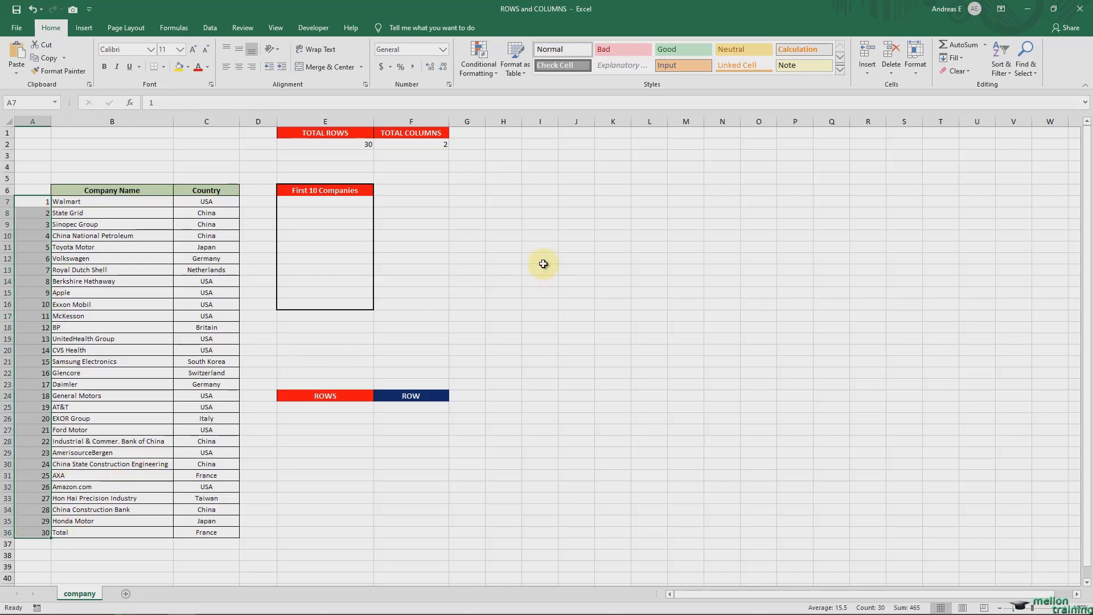
pyautogui.click(536, 242)
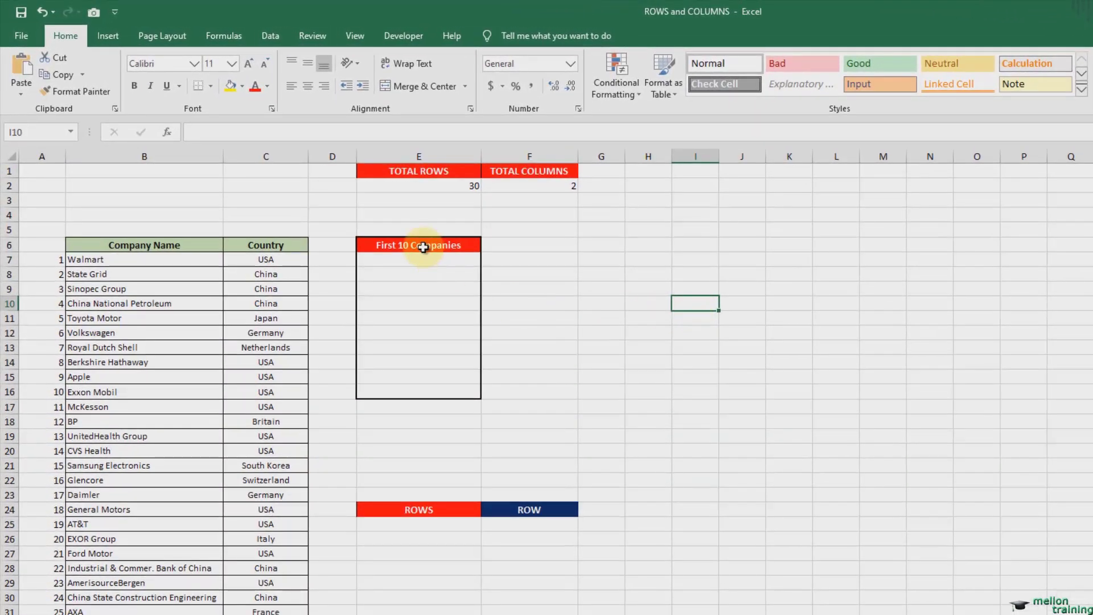
# Step: Write the formula =INDEX(B7:B36,1) in E7, the first cell under First 10 Companies
pyautogui.click(409, 260)
pyautogui.write('=in')
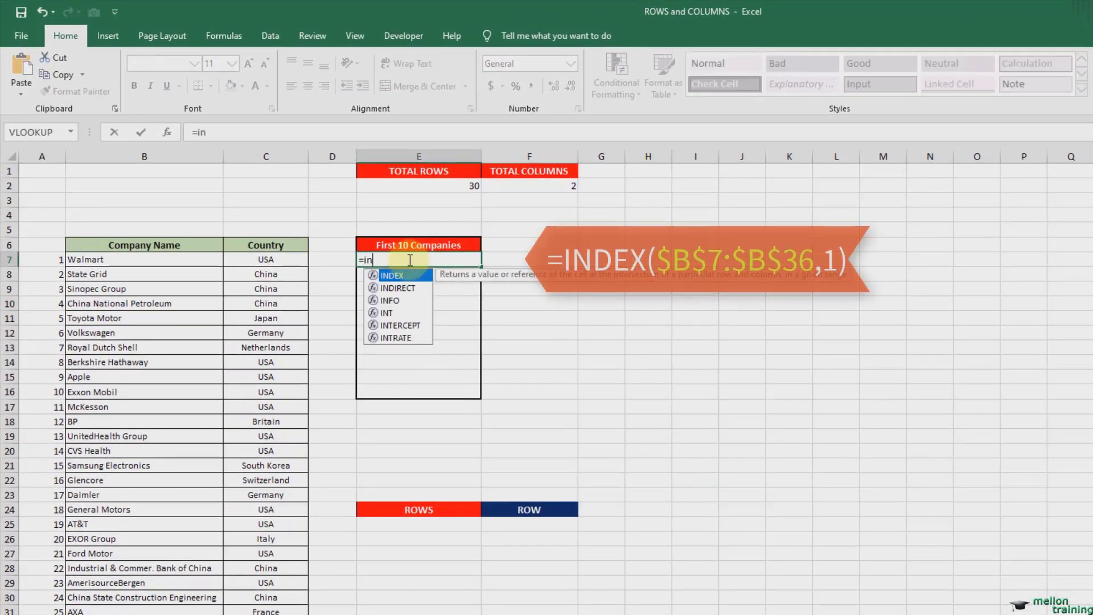
pyautogui.write('dex')
pyautogui.press('Tab')
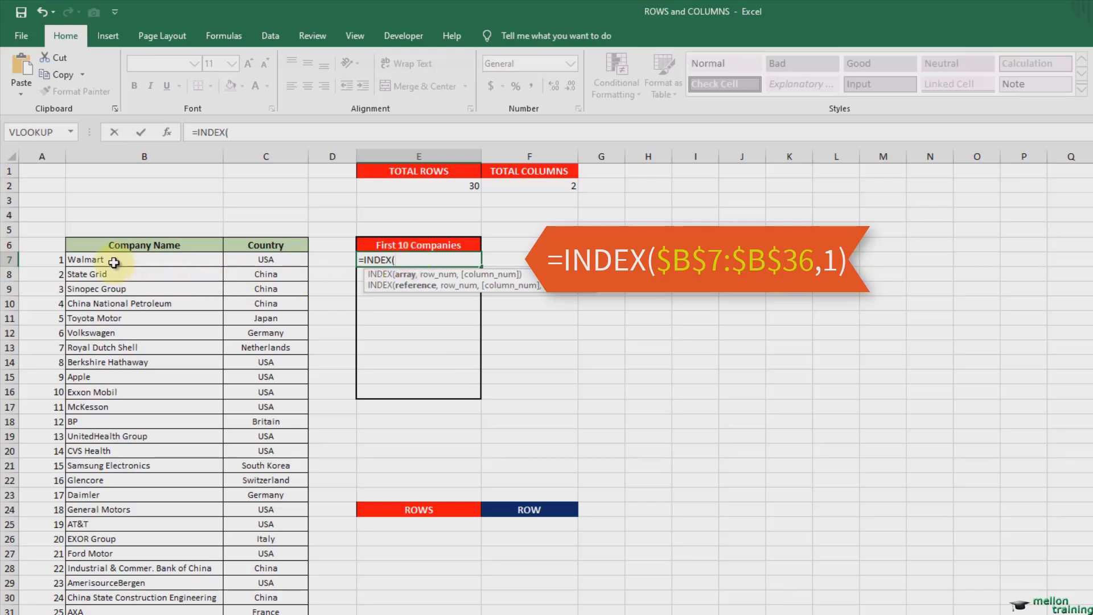
pyautogui.moveTo(113, 261); pyautogui.dragTo(91, 611)
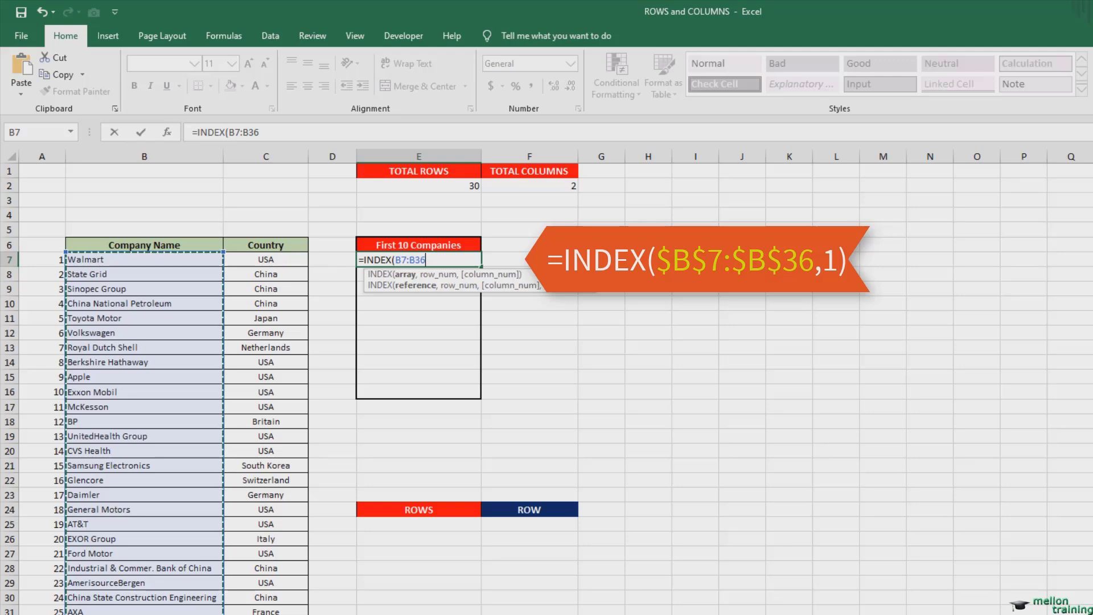
pyautogui.write(',1')
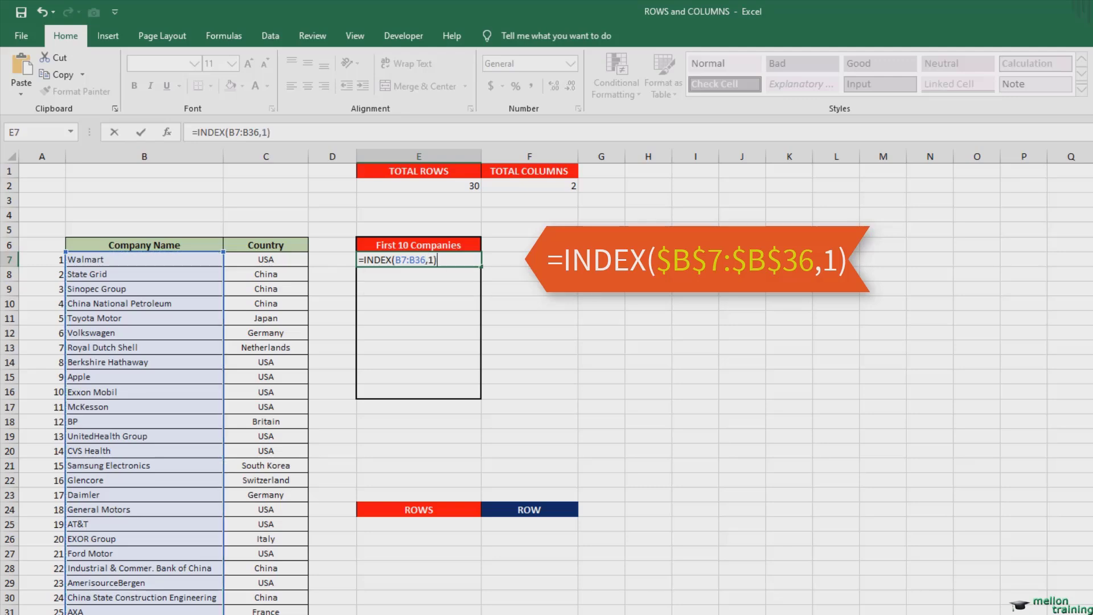
pyautogui.write(')')
# Step: Make the INDEX range in E7 absolute as $B$7:$B$36 and fill the formula down to E16
pyautogui.click(443, 261)
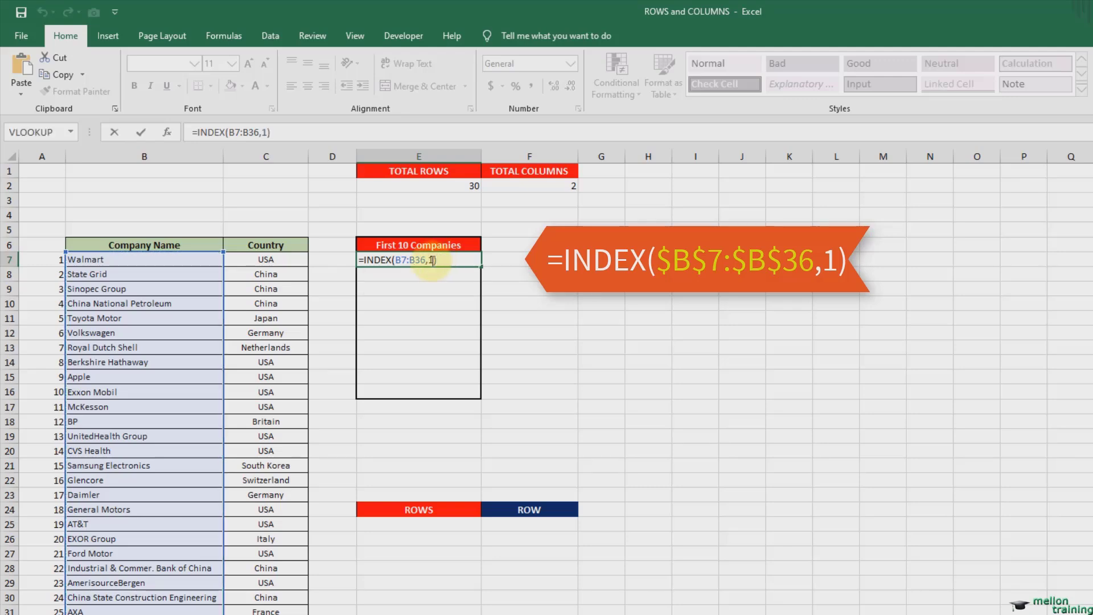
pyautogui.click(403, 259)
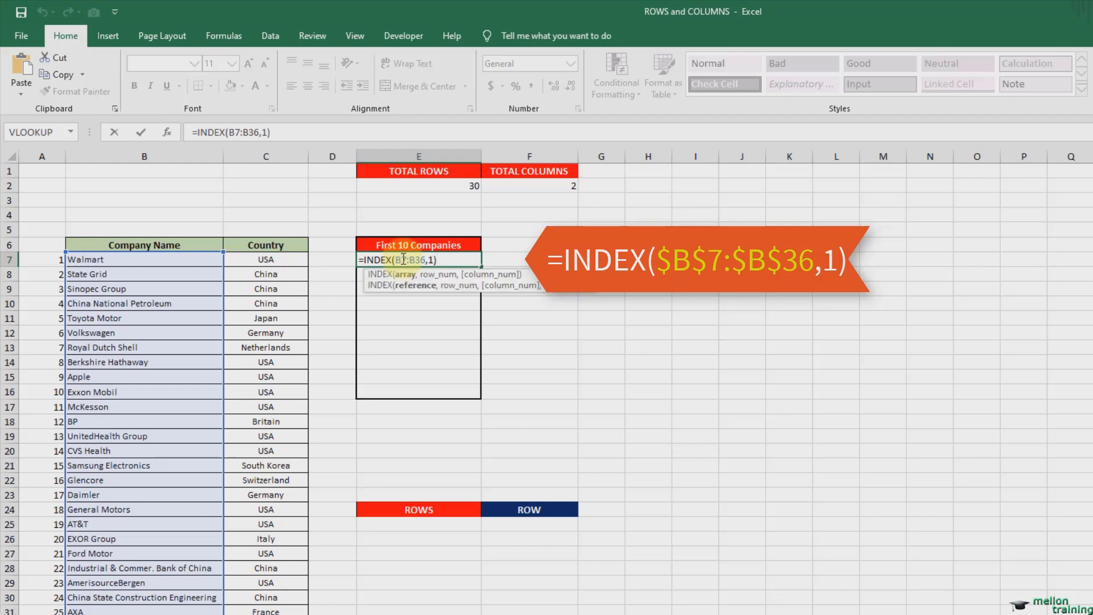
pyautogui.press('F4')
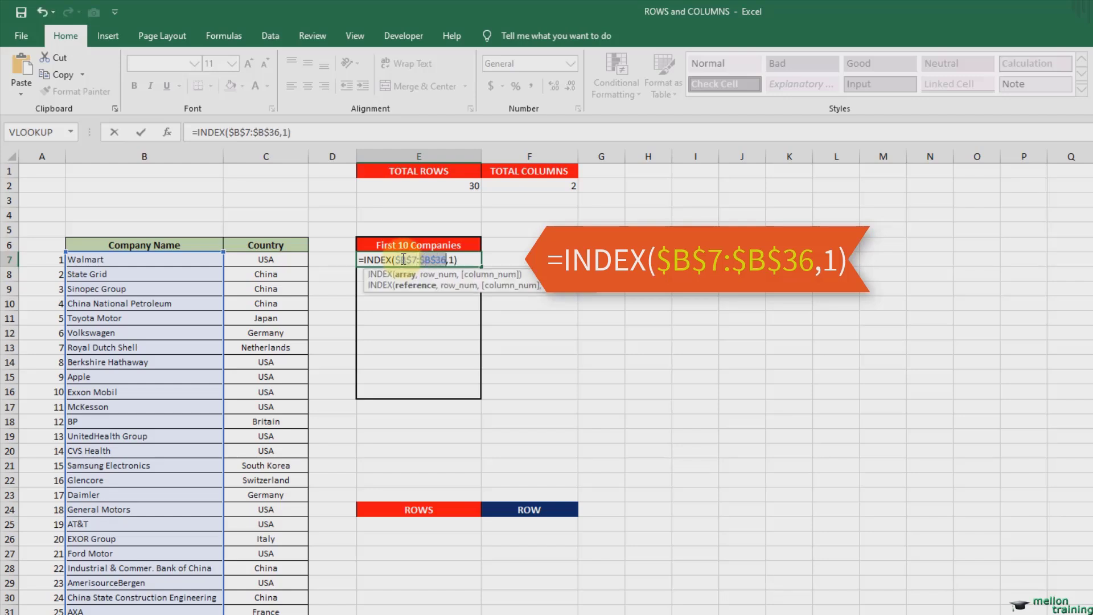
pyautogui.hotkey('ctrl', 'Return')
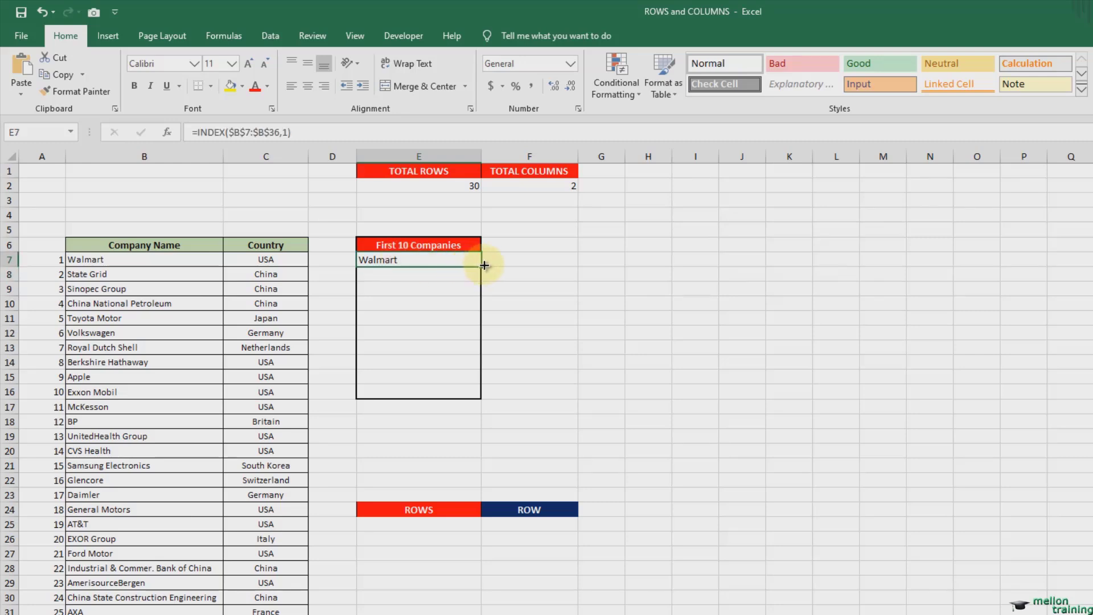
pyautogui.moveTo(482, 278); pyautogui.dragTo(481, 399)
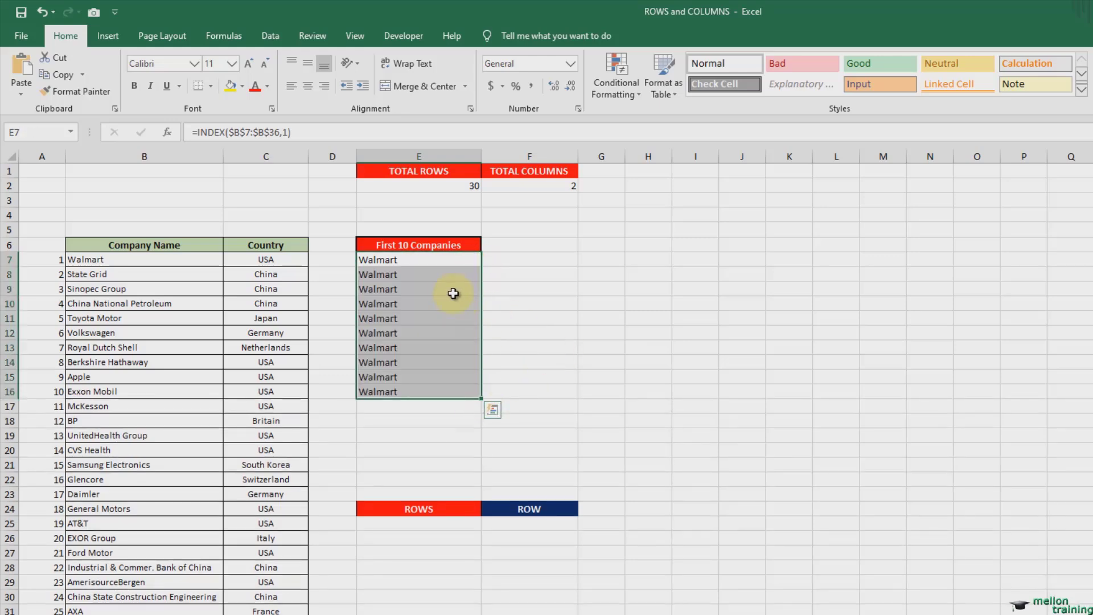
# Step: Set the row number in the INDEX formula of E8 to 2
pyautogui.click(434, 274)
pyautogui.doubleClick(434, 274)
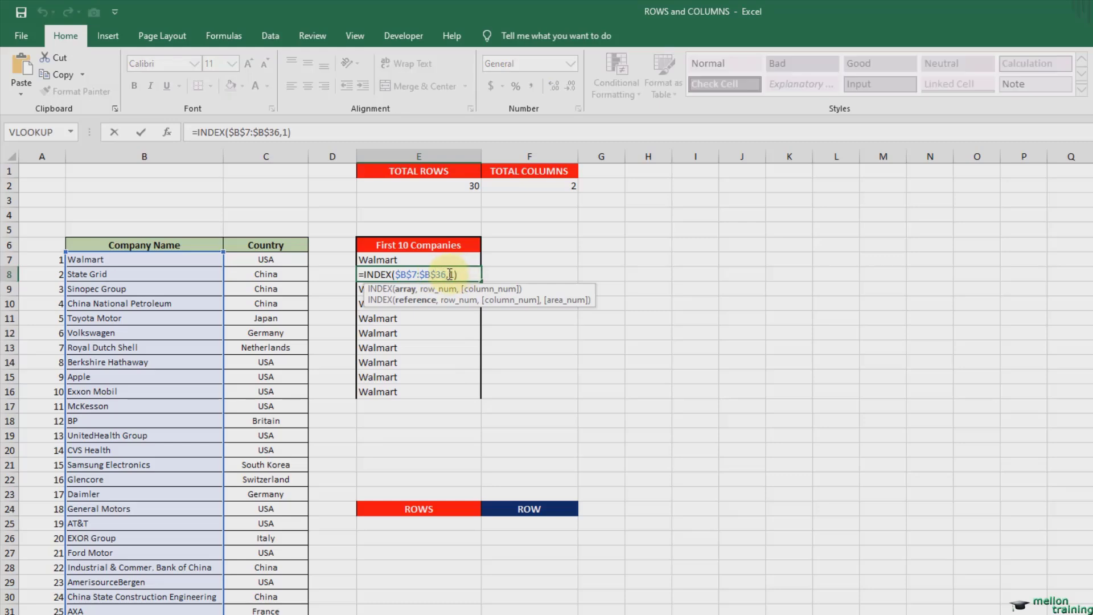
pyautogui.click(458, 276)
pyautogui.press('BackSpace')
pyautogui.write('2')
pyautogui.press('Return')
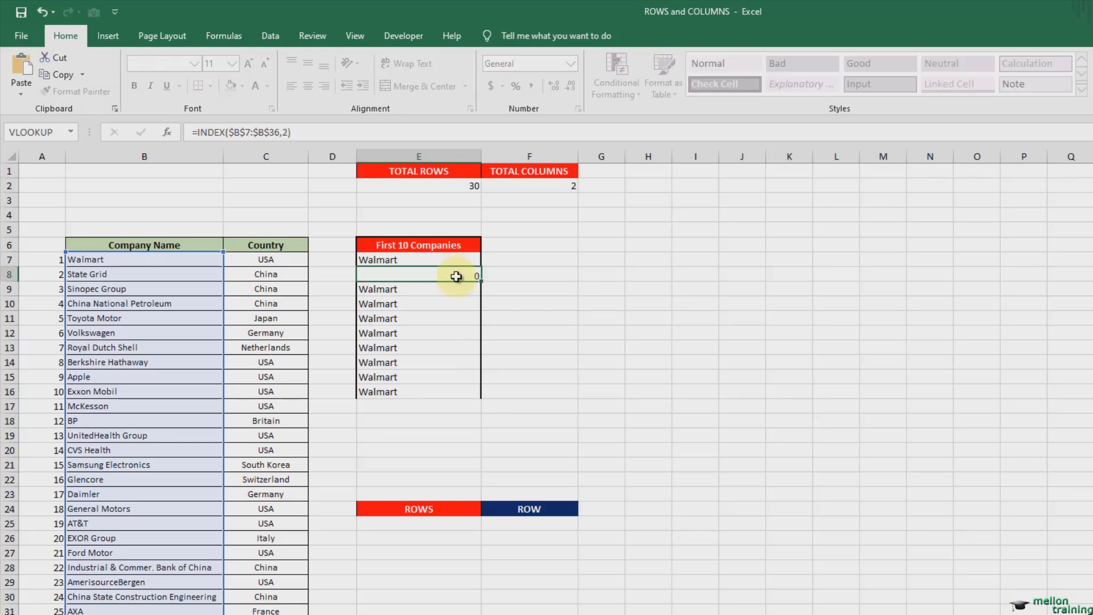
# Step: Set the row number in the INDEX formula of E9 to 3
pyautogui.doubleClick(447, 287)
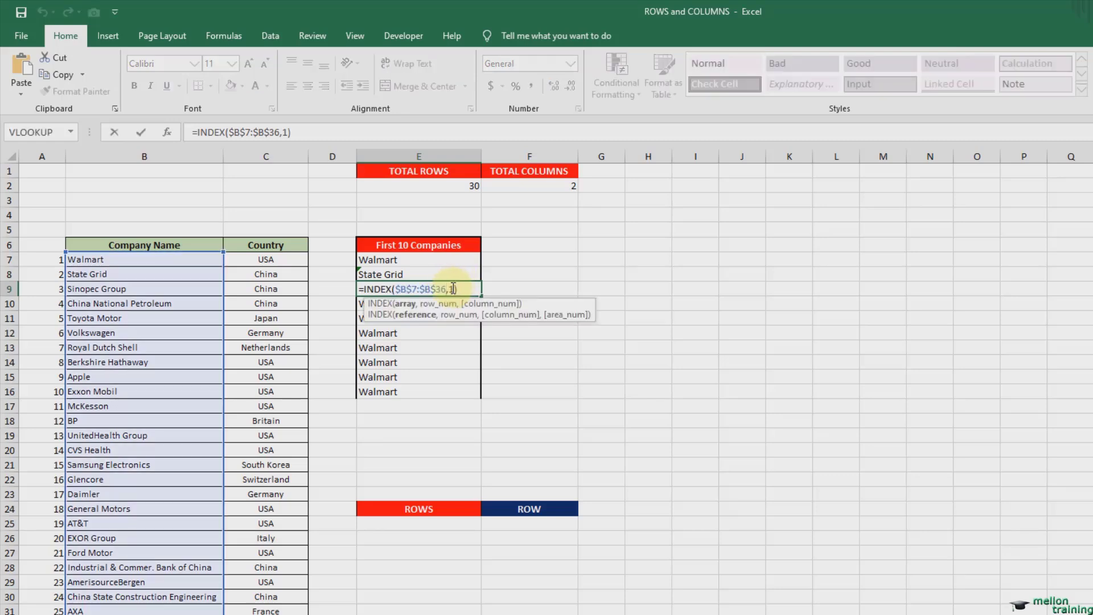
pyautogui.click(454, 288)
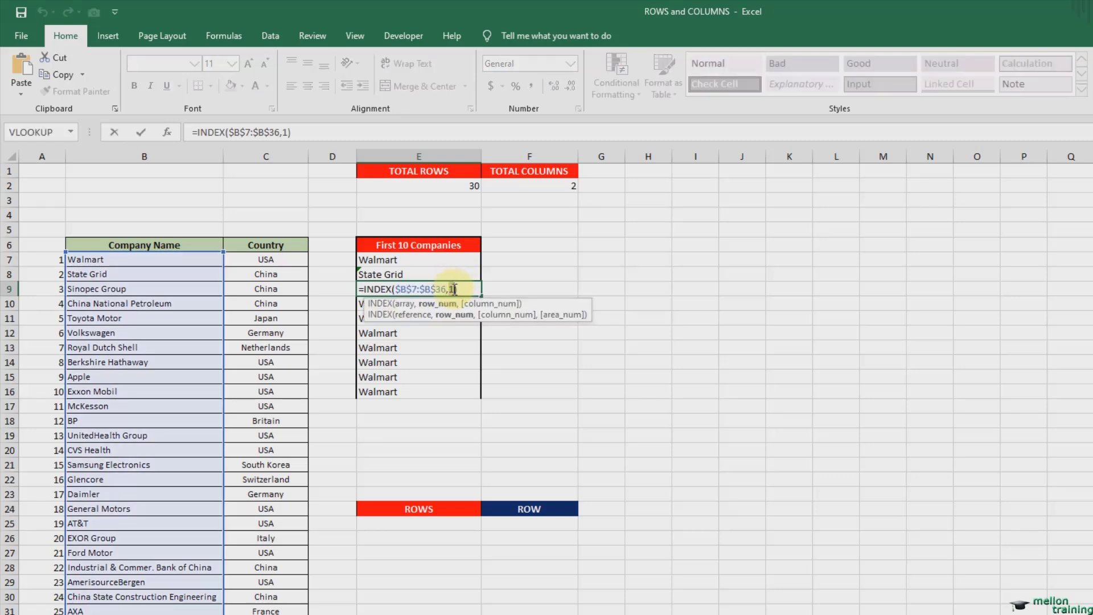
pyautogui.press('BackSpace')
pyautogui.write('3')
pyautogui.press('Return')
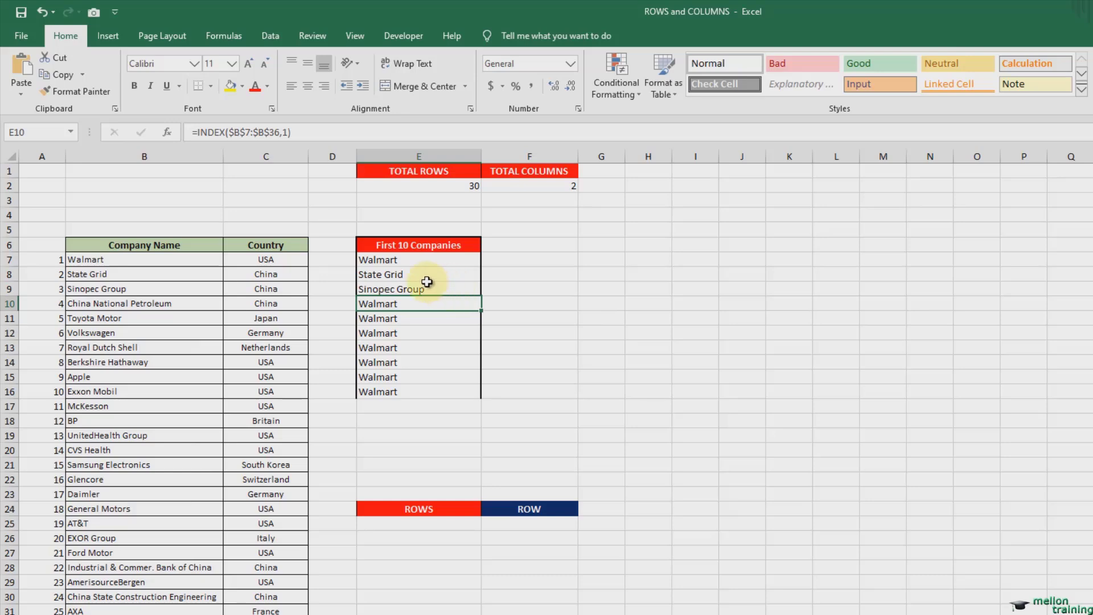
# Step: Replace the row number in E7's INDEX formula with a reference to A7 and fill it down to E16
pyautogui.click(434, 260)
pyautogui.doubleClick(434, 260)
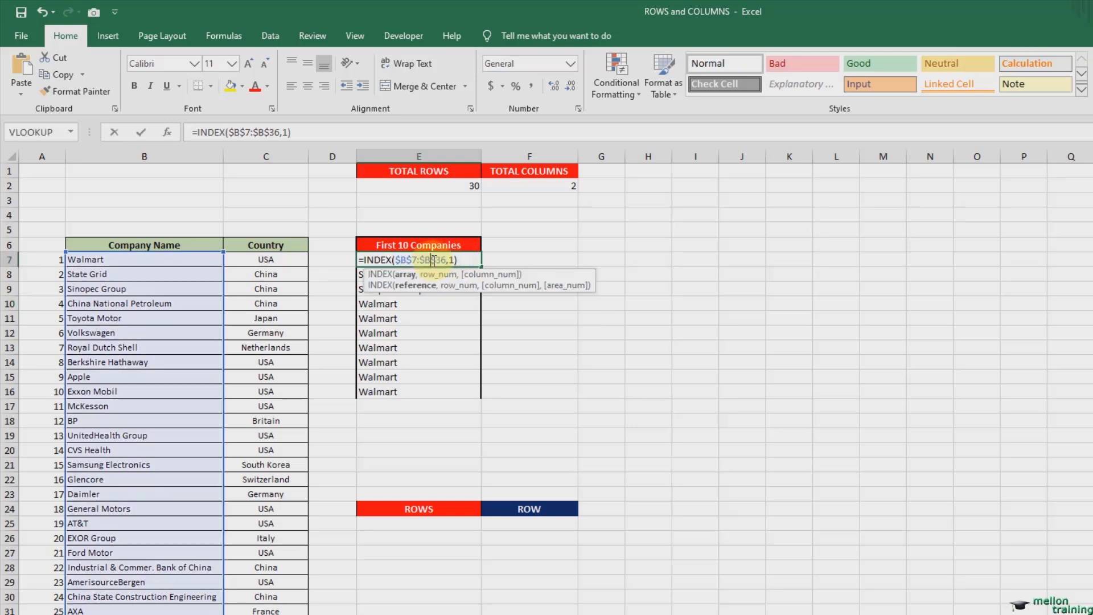
pyautogui.click(453, 260)
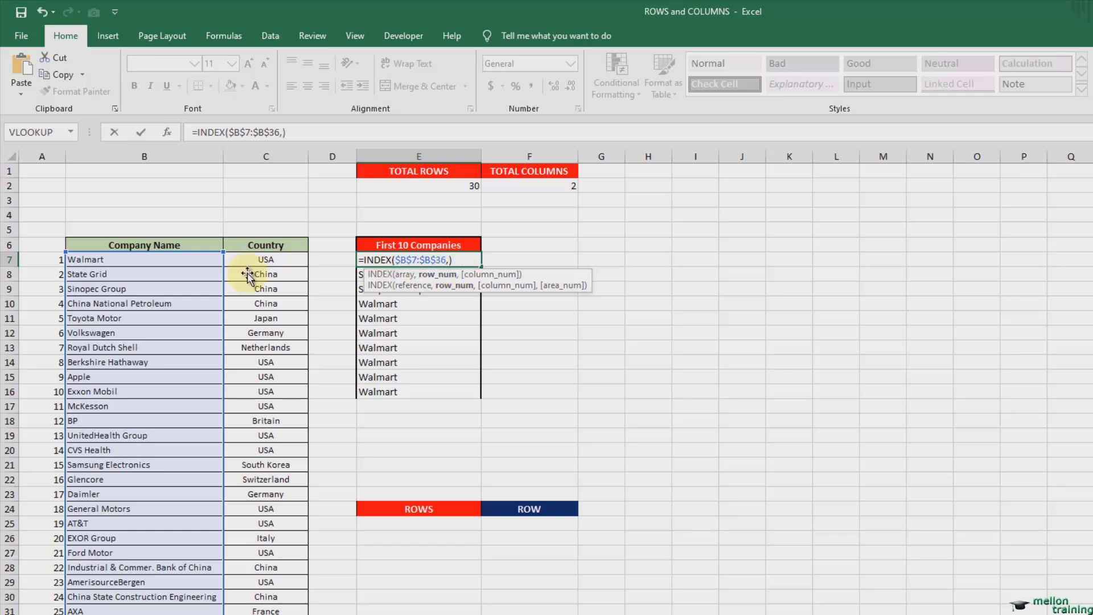
pyautogui.click(52, 260)
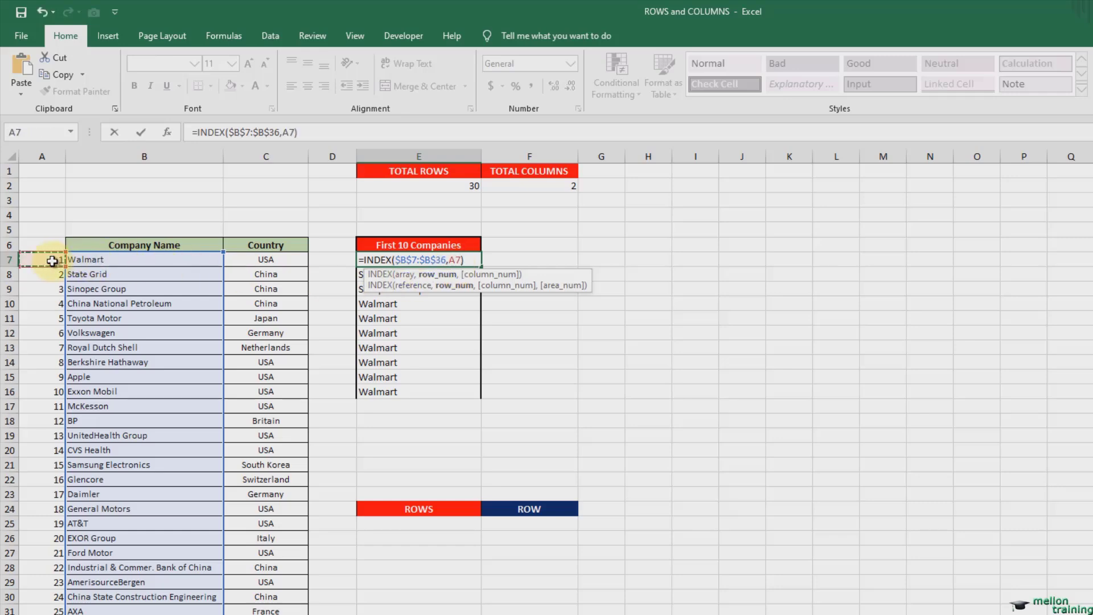
pyautogui.press('Return')
pyautogui.click(450, 259)
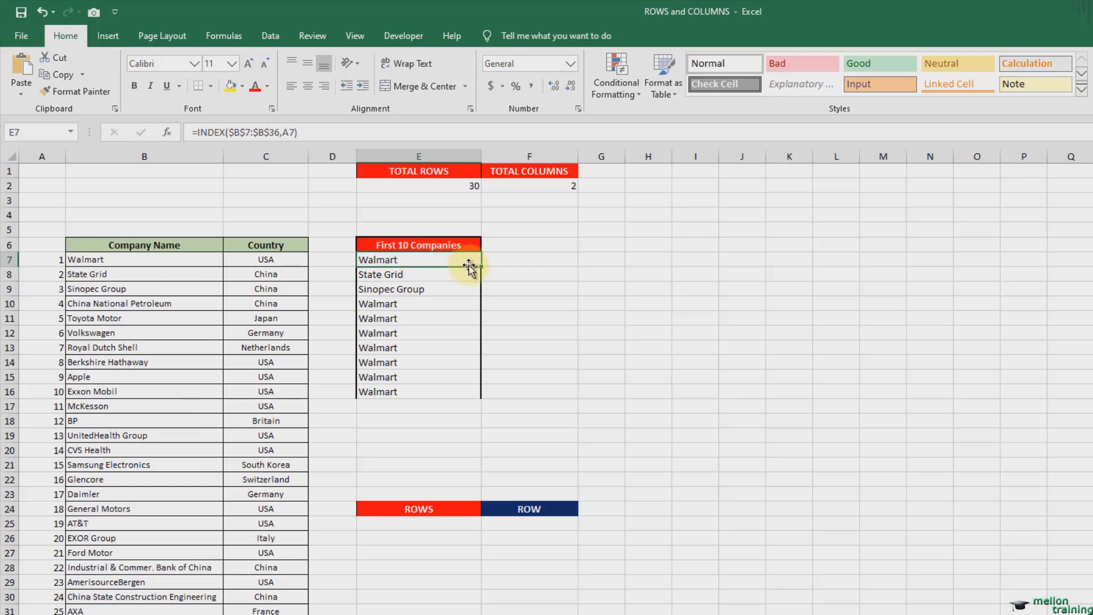
pyautogui.moveTo(481, 265); pyautogui.dragTo(471, 393)
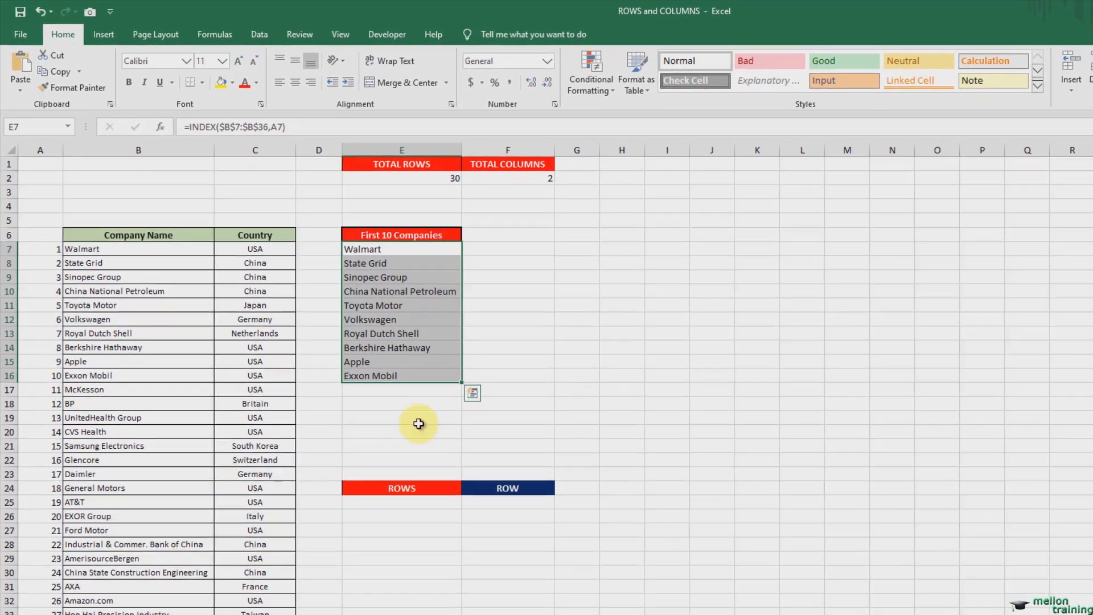
# Step: Enter the formula =ROWS(D25:D25) in E25 under the ROWS header
pyautogui.click(383, 501)
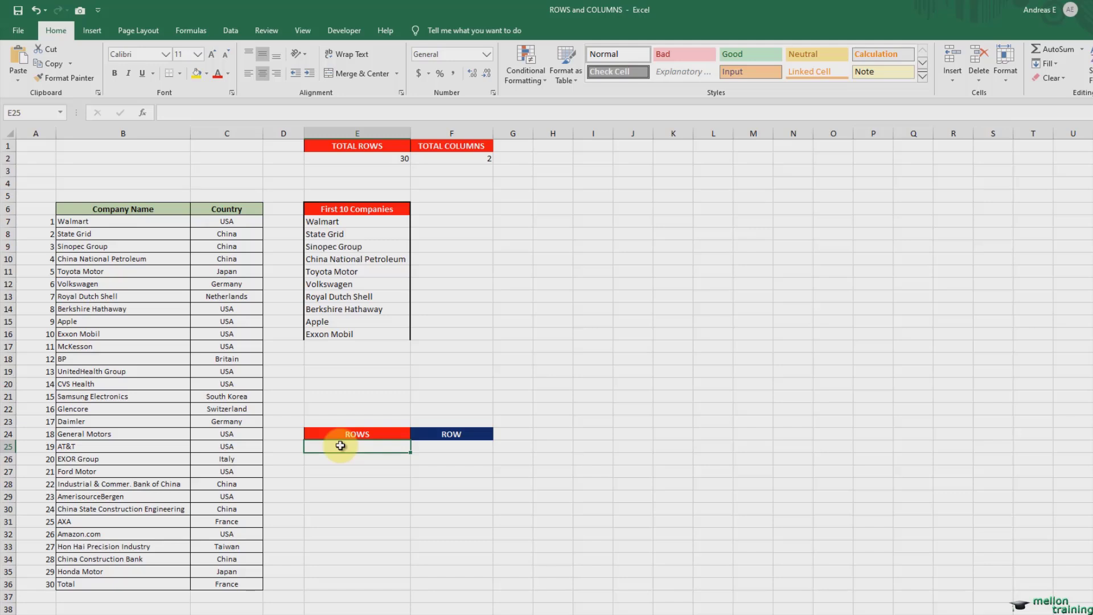
pyautogui.write('=ROWS(')
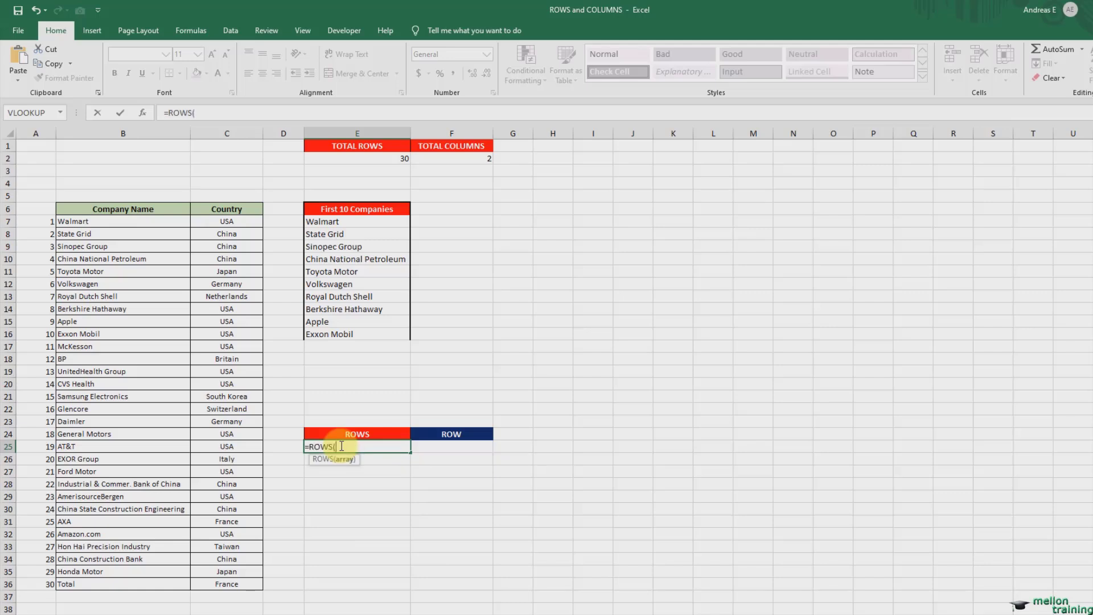
pyautogui.click(289, 447)
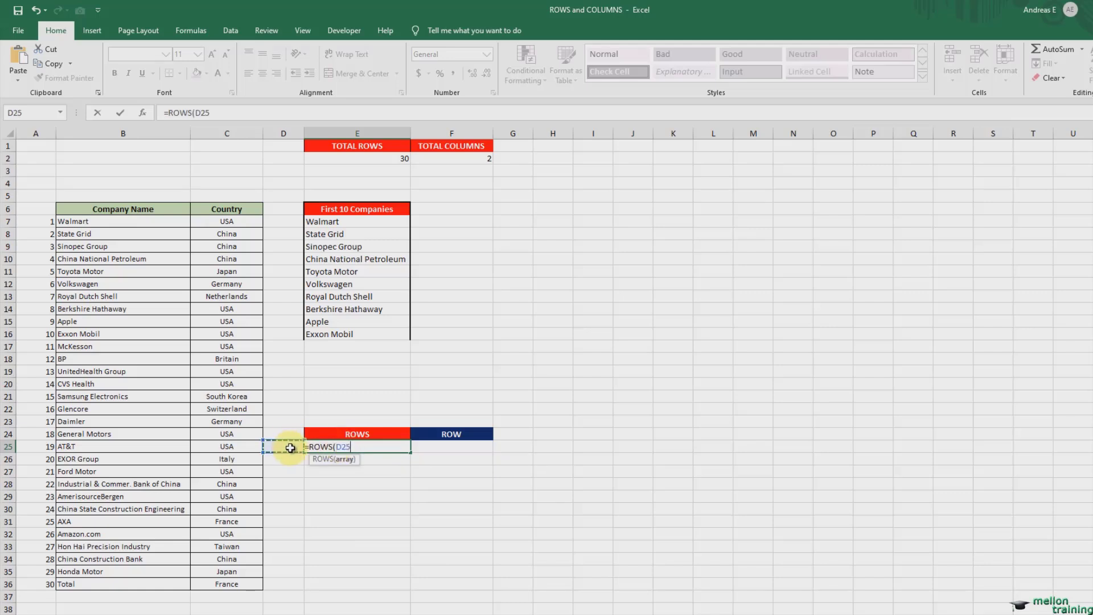
pyautogui.write(':')
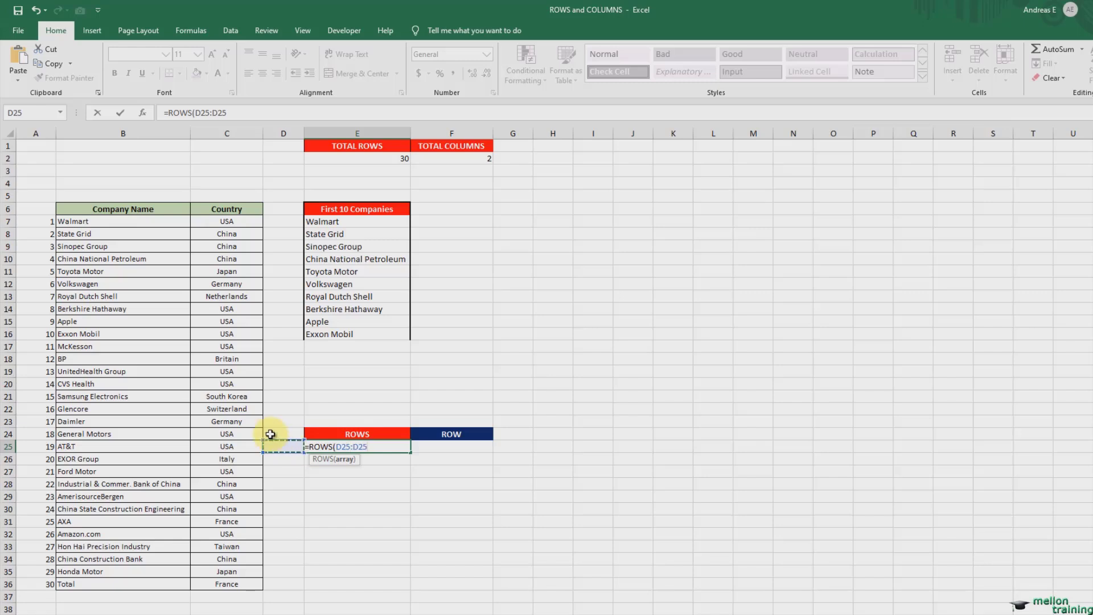
pyautogui.press('Return')
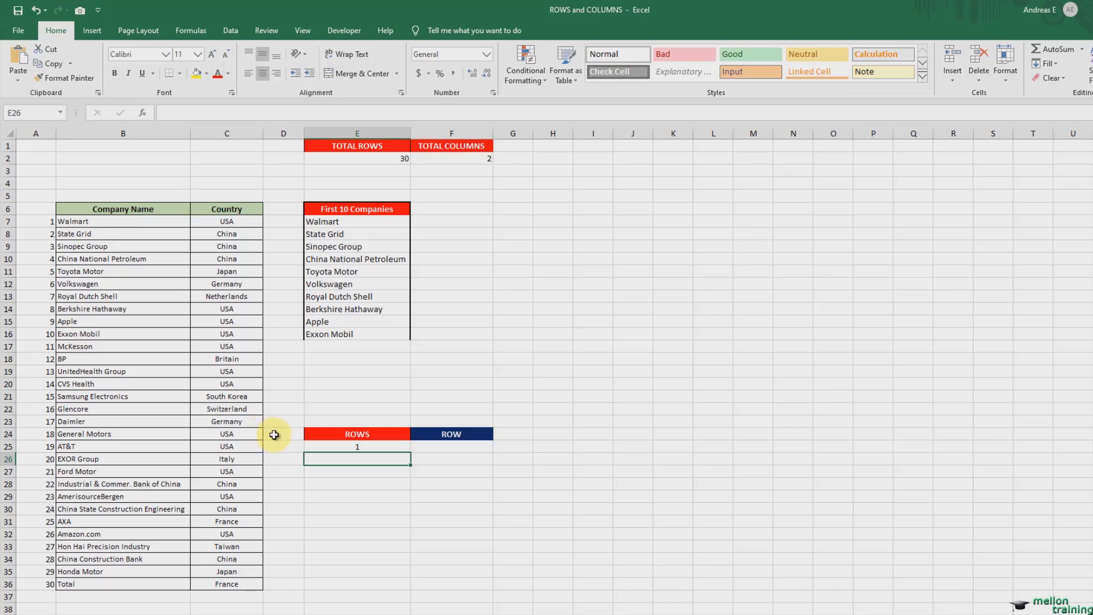
# Step: Make the first reference in E25's ROWS formula absolute as $D$25 and fill the formula down to E36
pyautogui.click(337, 449)
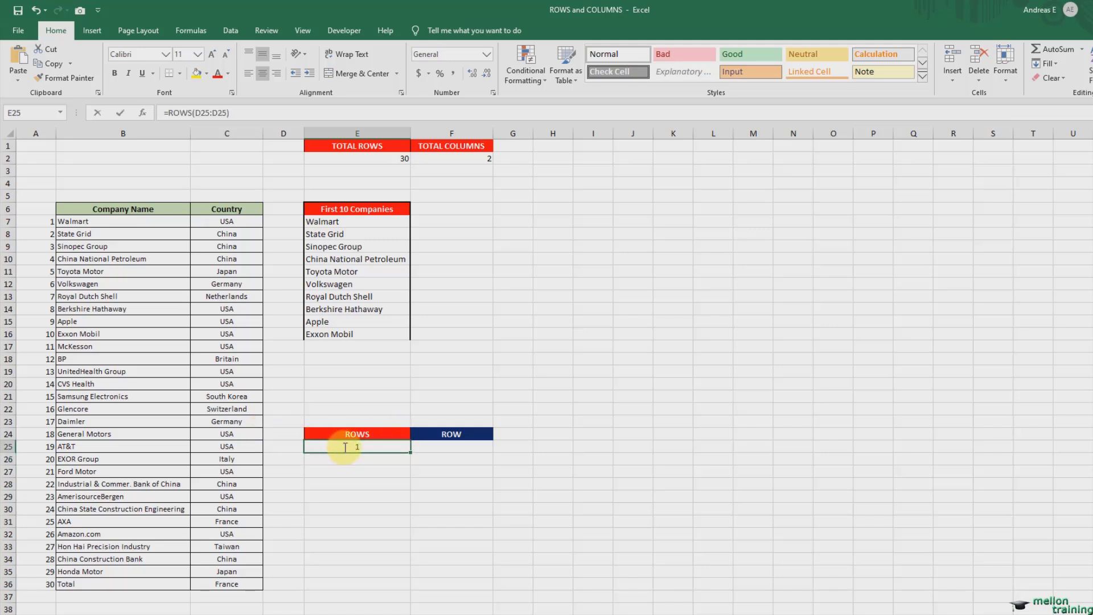
pyautogui.doubleClick(341, 447)
pyautogui.press('F4')
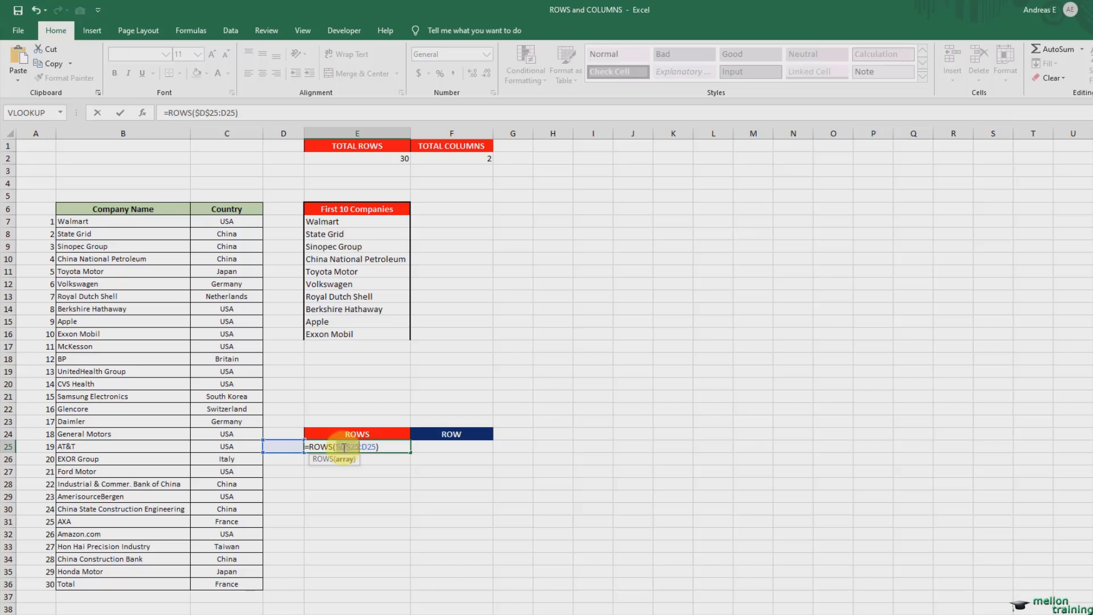
pyautogui.hotkey('ctrl', 'Return')
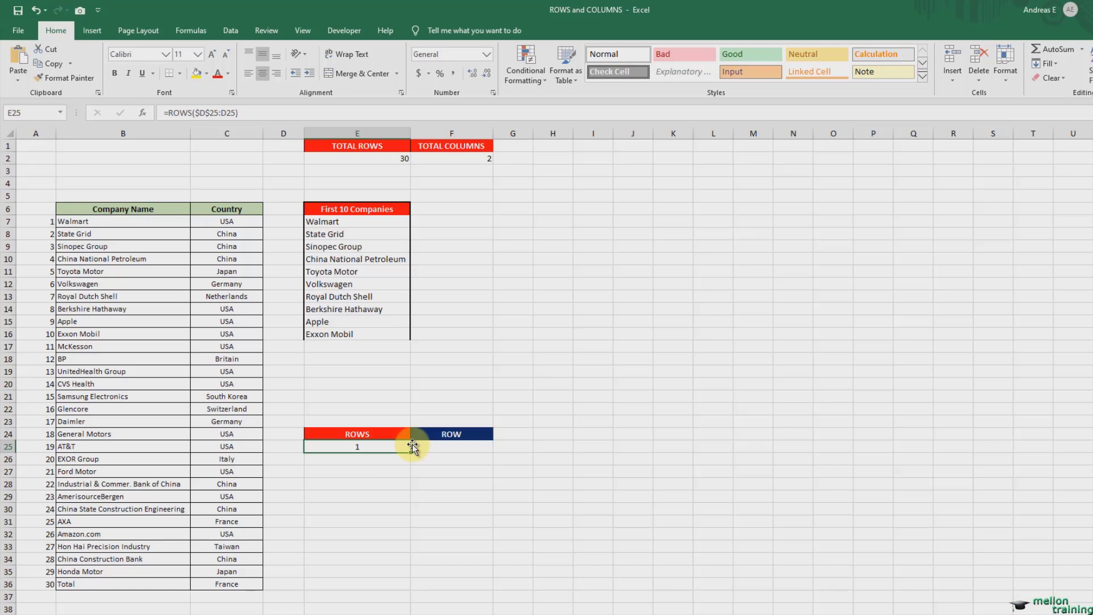
pyautogui.moveTo(410, 452); pyautogui.dragTo(396, 589)
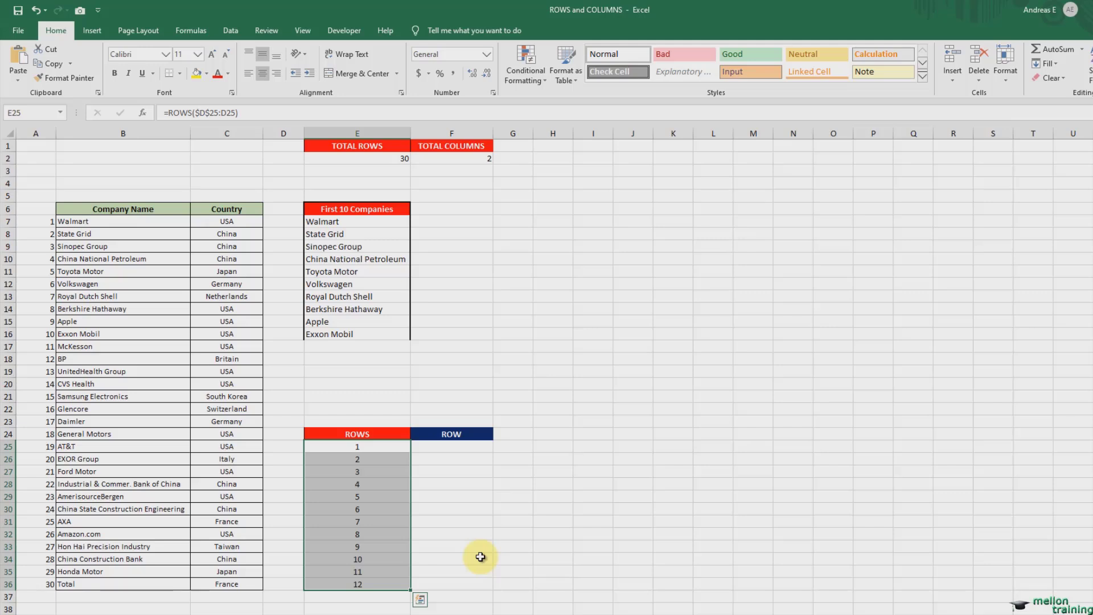
# Step: Replace the A7 row number in E7's INDEX formula with a nested ROWS(D7:D7)
pyautogui.click(367, 222)
pyautogui.doubleClick(368, 221)
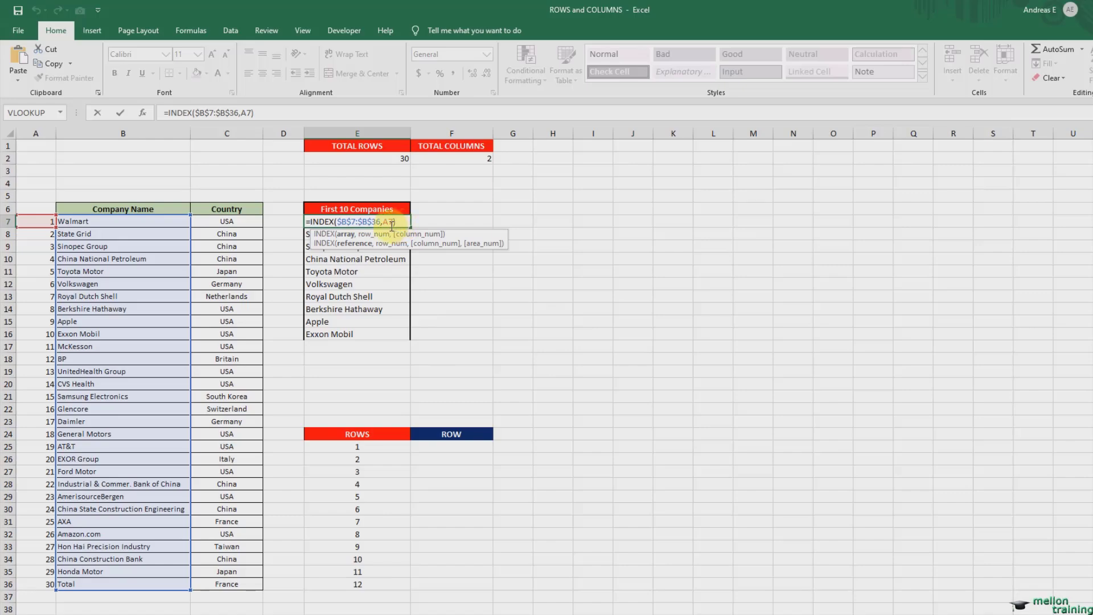
pyautogui.doubleClick(389, 221)
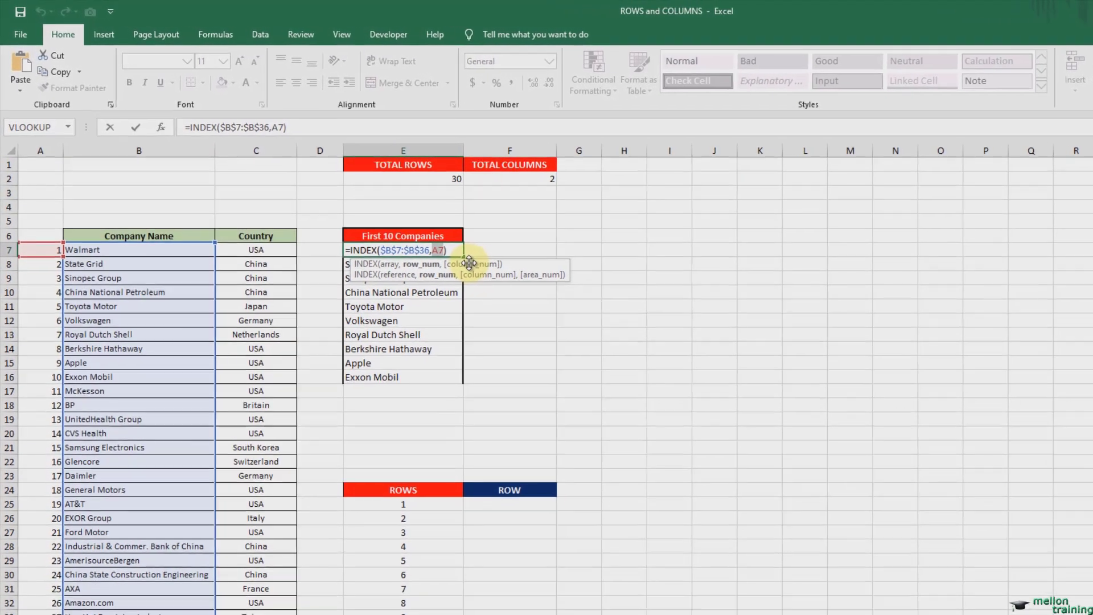
pyautogui.write('rows(')
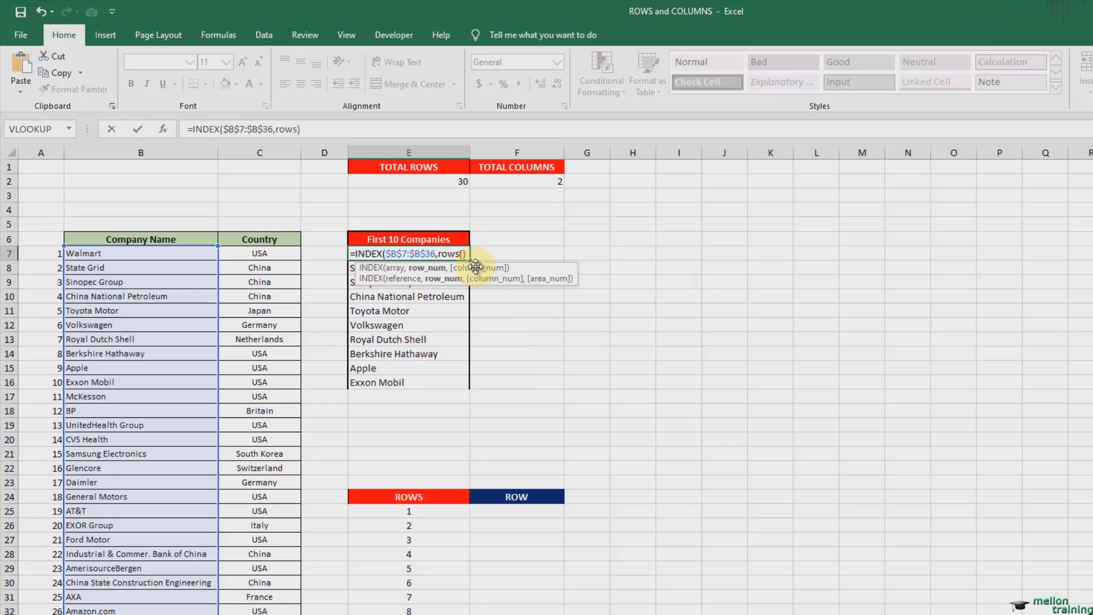
pyautogui.write('d')
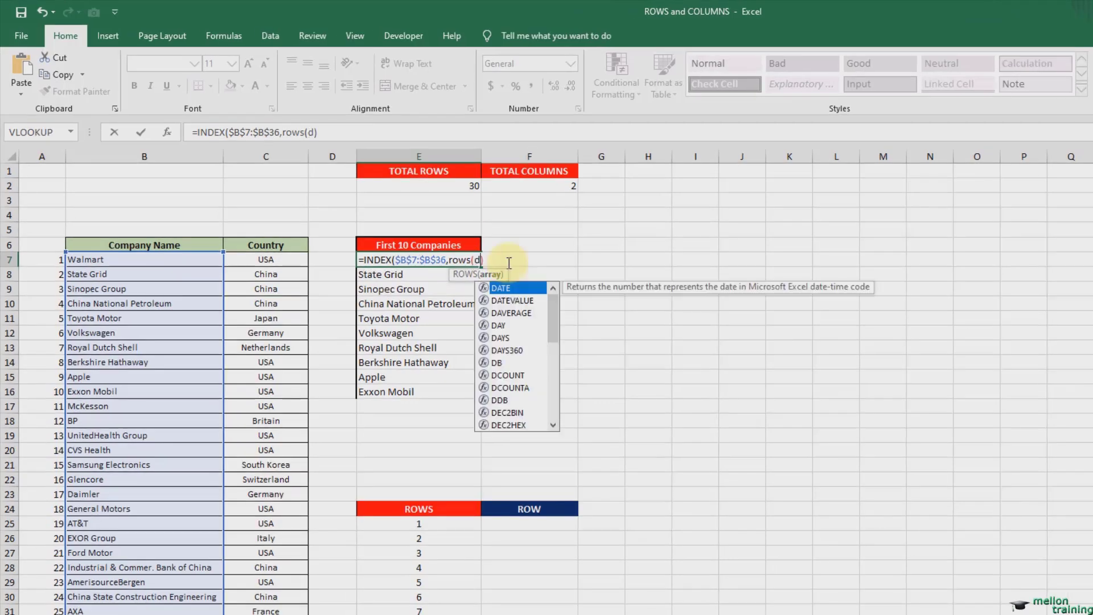
pyautogui.write('7')
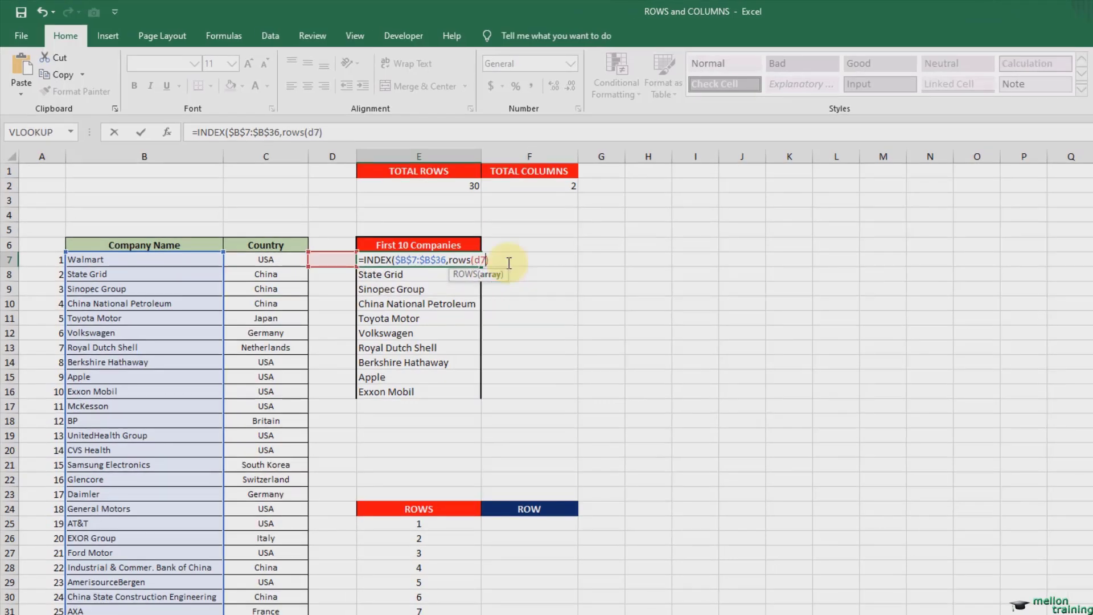
pyautogui.write(':d')
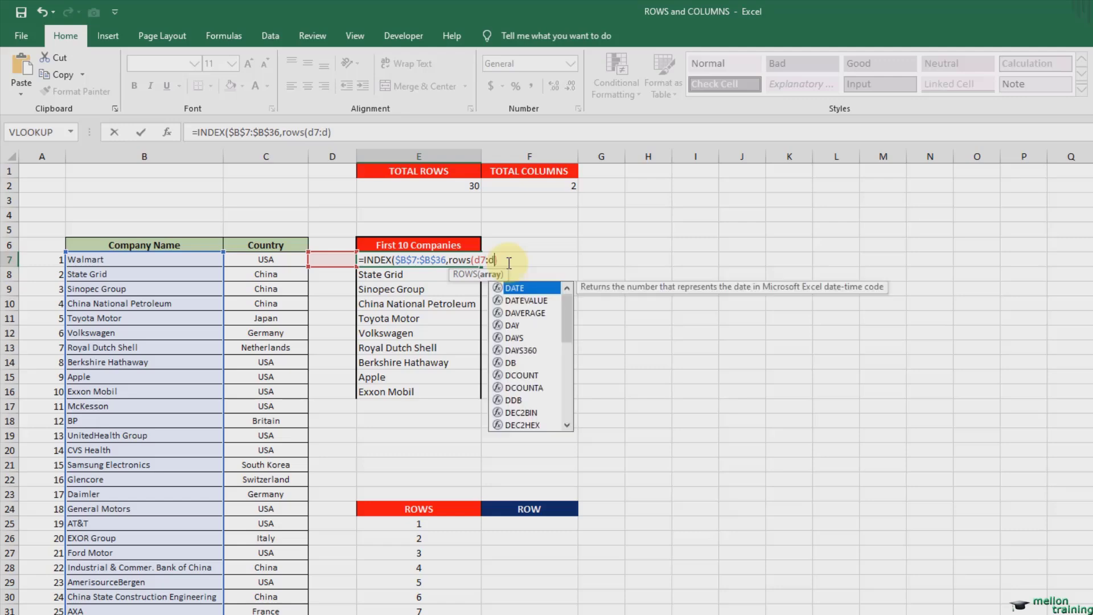
pyautogui.write('7')
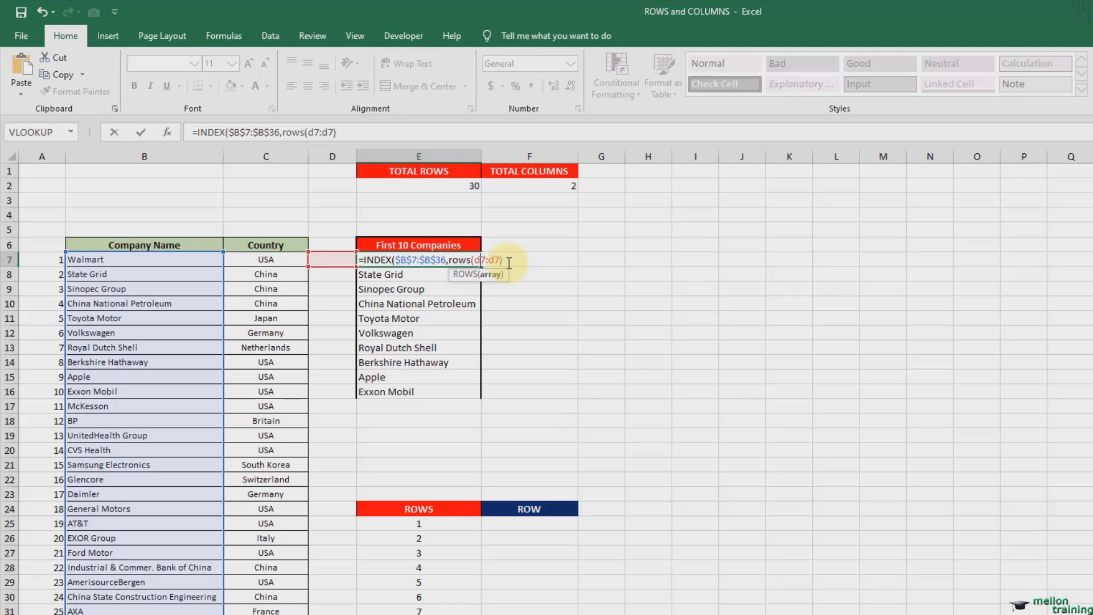
# Step: Make the first reference of the nested ROWS function in E7 absolute as $D$7 and commit the formula
pyautogui.press('Left')
pyautogui.press('Left')
pyautogui.press('Left')
pyautogui.press('F4')
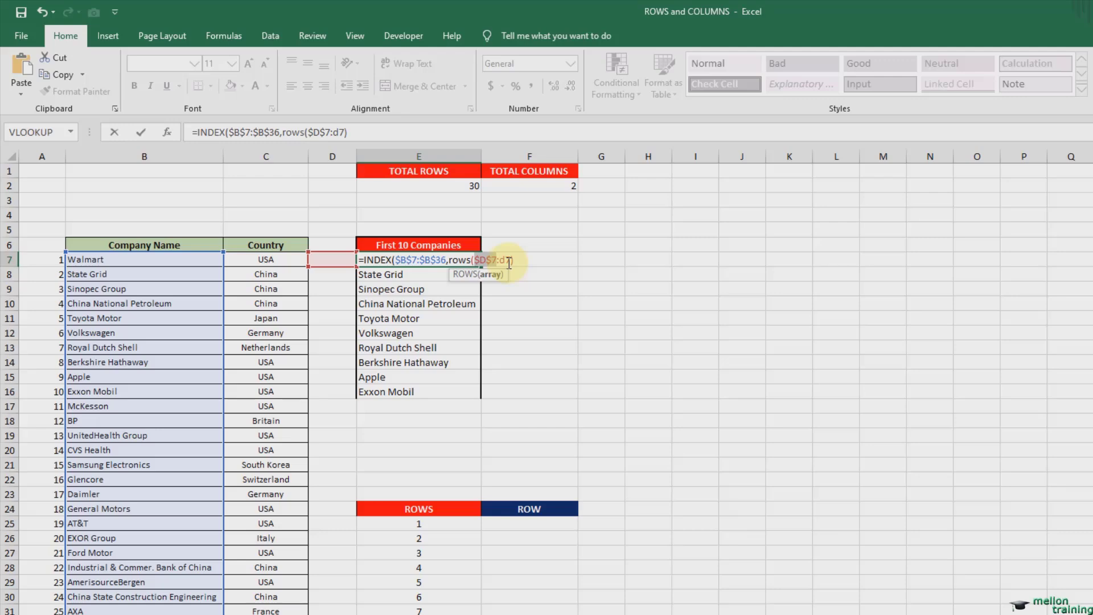
pyautogui.press('Right')
pyautogui.press('Right')
pyautogui.press('Right')
pyautogui.press('Right')
pyautogui.press('Return')
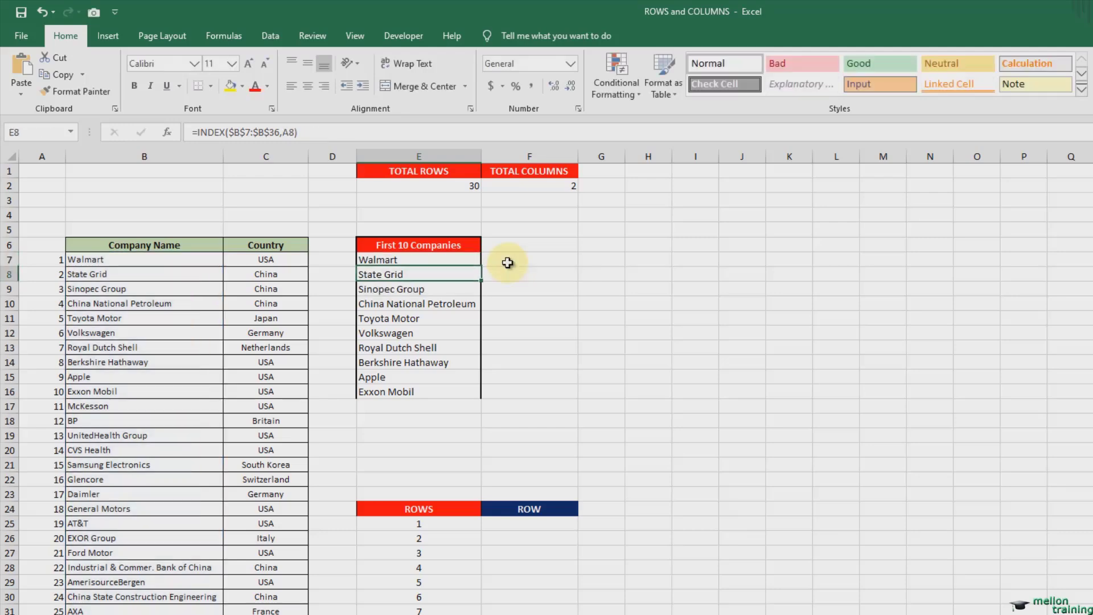
# Step: Fill E7's INDEX and ROWS formula down to E16 and inspect the formulas in E8 and E7
pyautogui.click(476, 260)
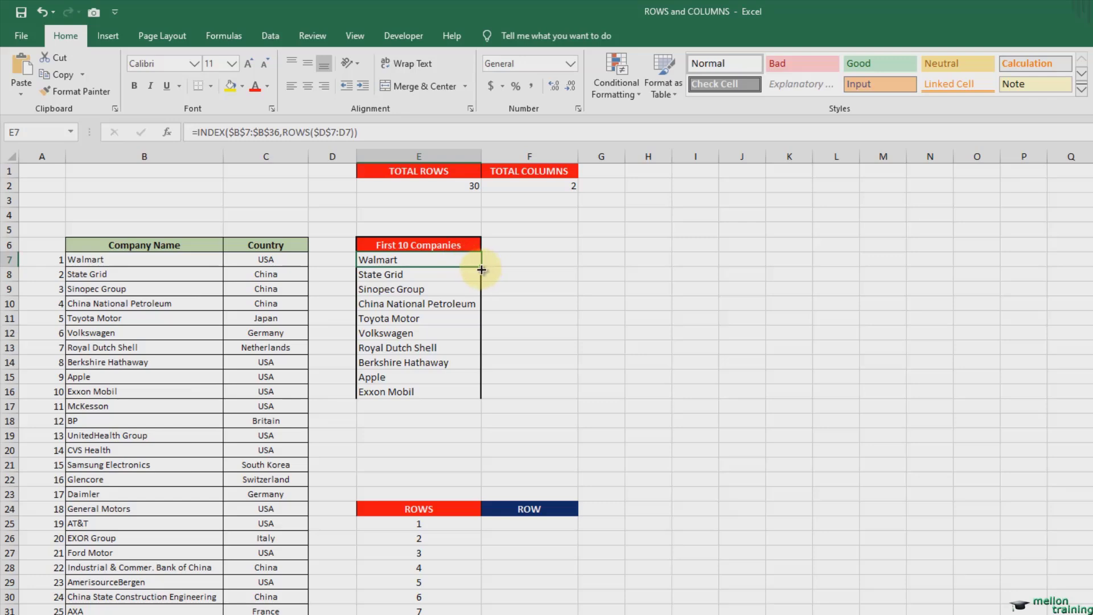
pyautogui.moveTo(482, 269); pyautogui.dragTo(473, 394)
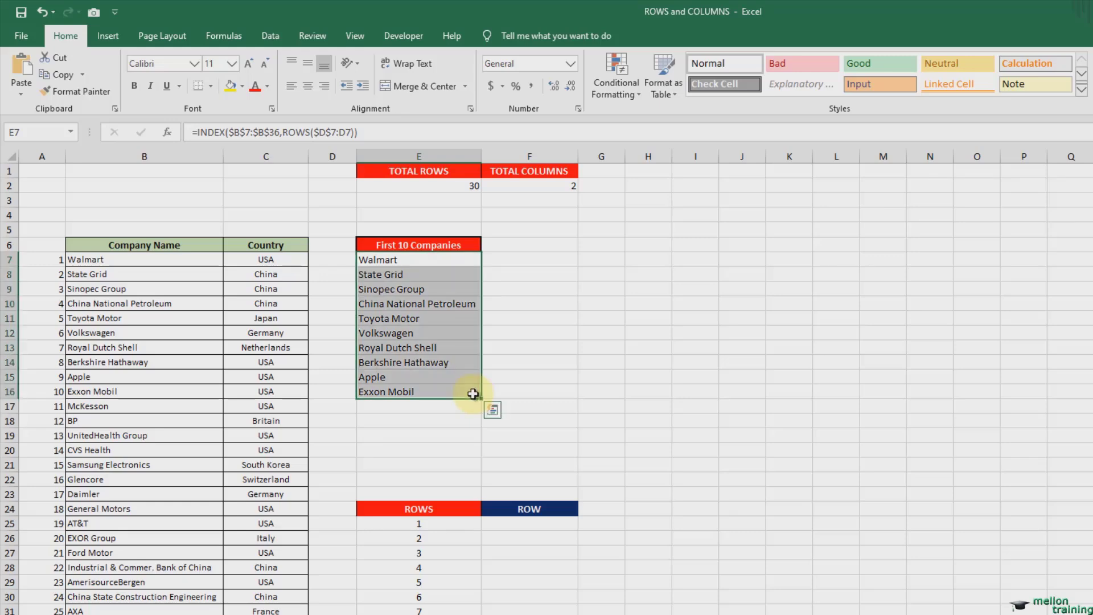
pyautogui.click(441, 275)
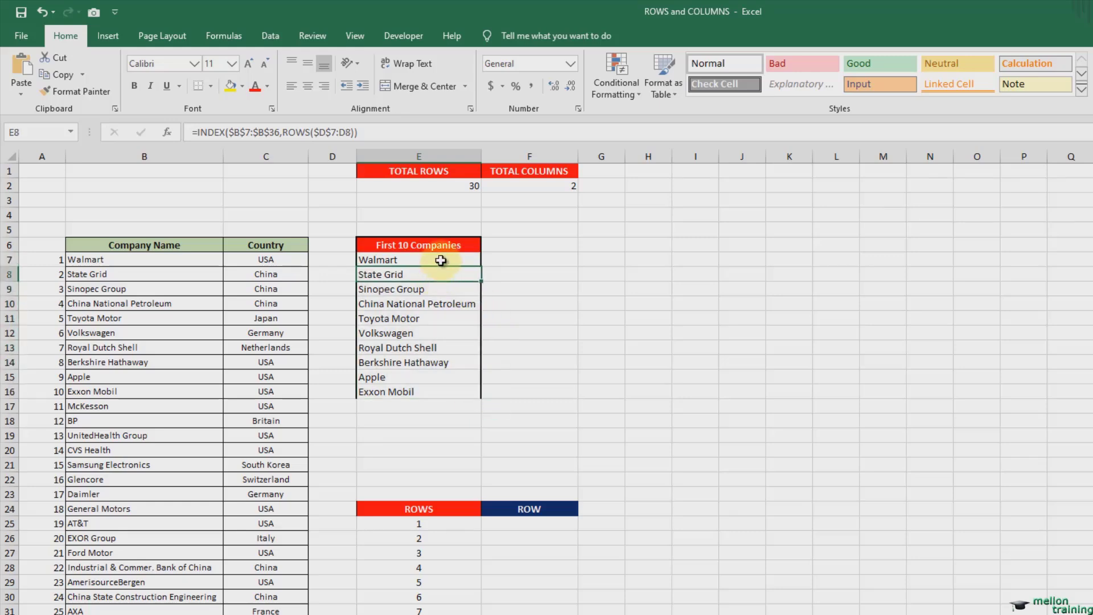
pyautogui.click(455, 261)
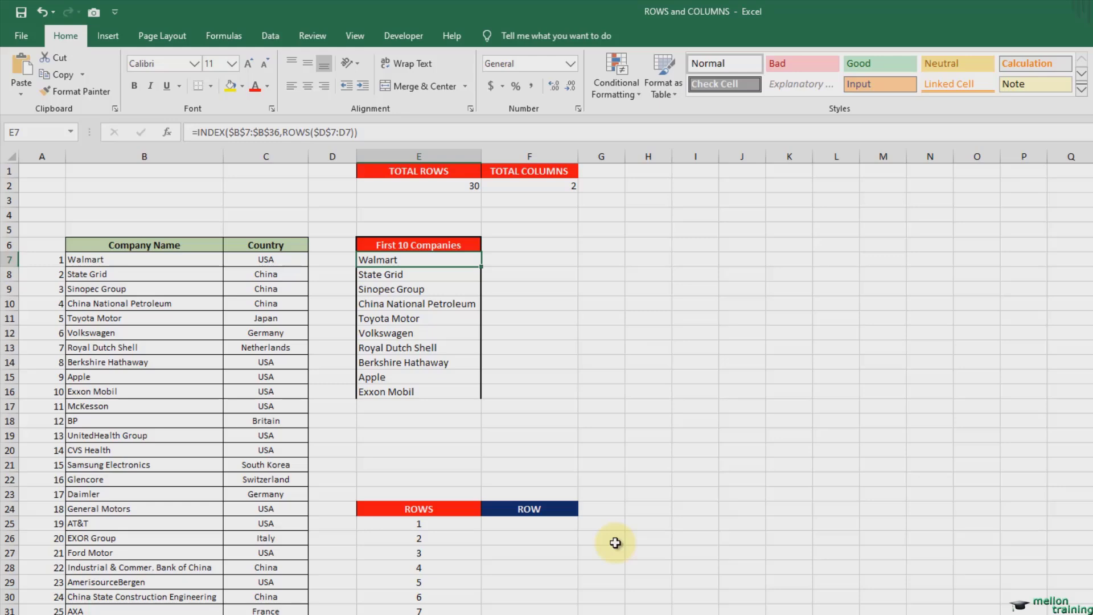
# Step: Enter the formula =ROW(D4) in F25 under the ROW header
pyautogui.click(543, 526)
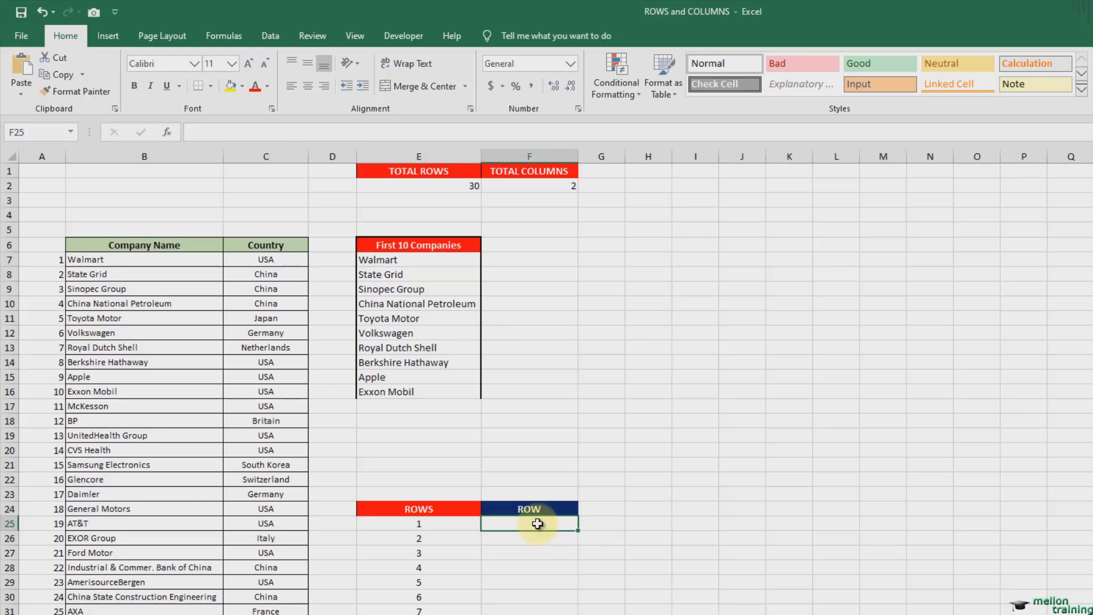
pyautogui.write('=')
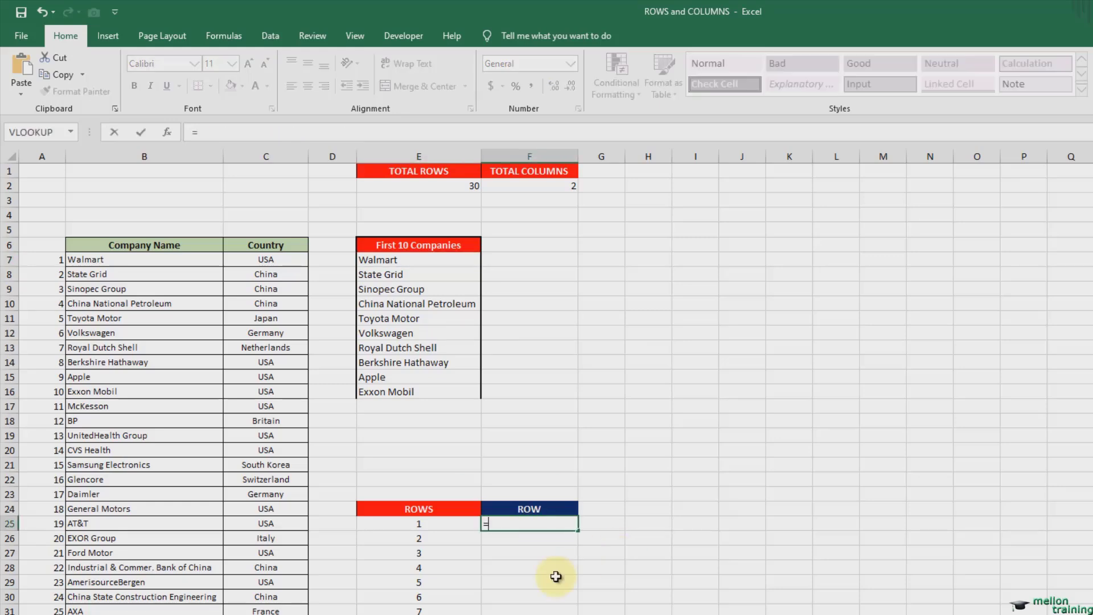
pyautogui.write('row')
pyautogui.press('Tab')
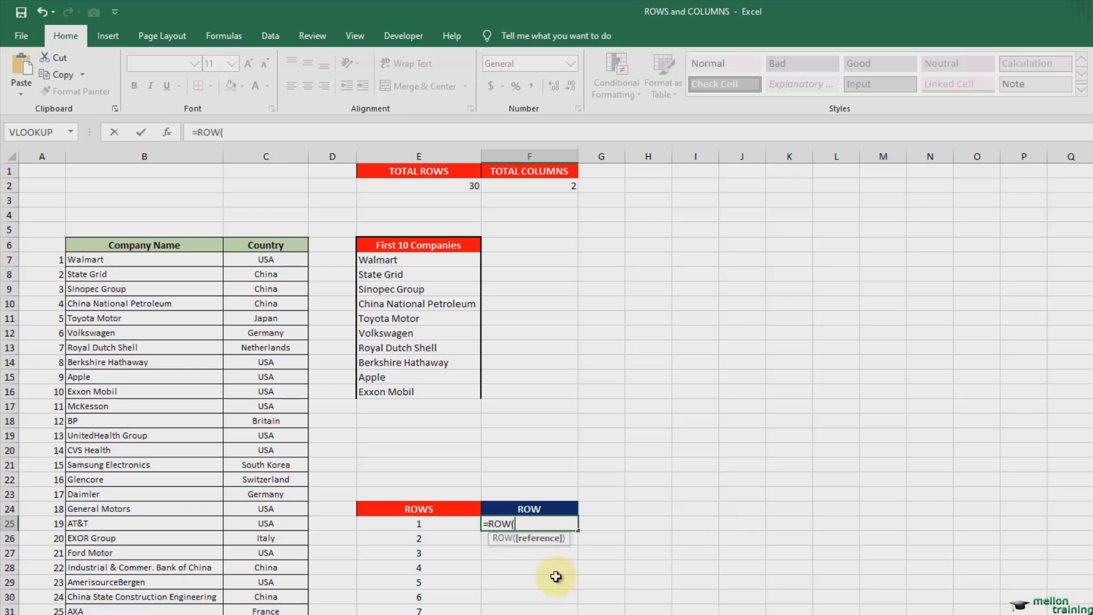
pyautogui.click(330, 218)
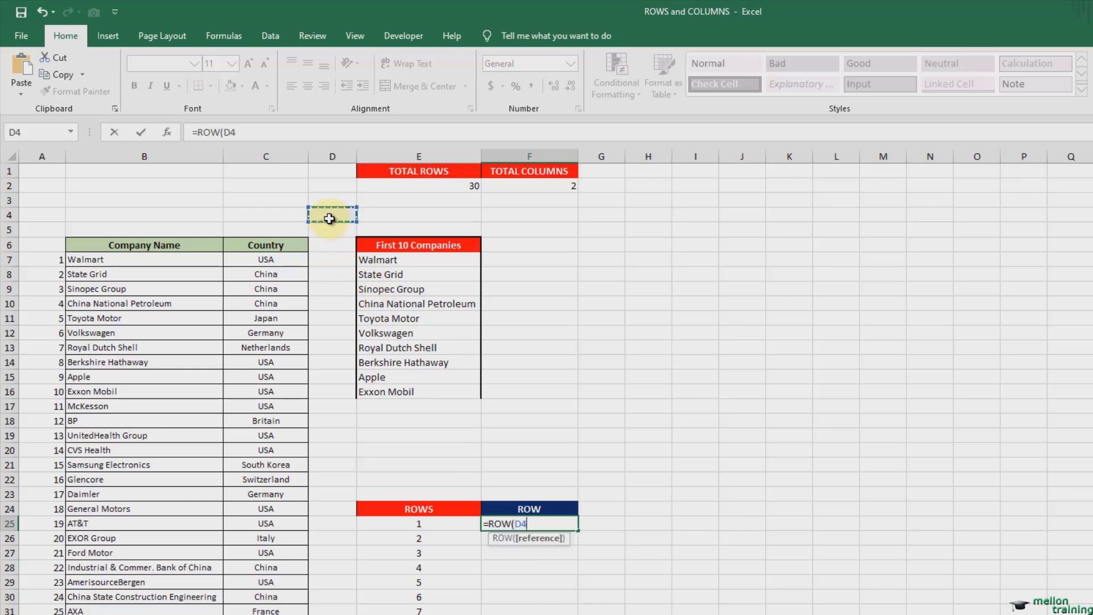
pyautogui.press('Return')
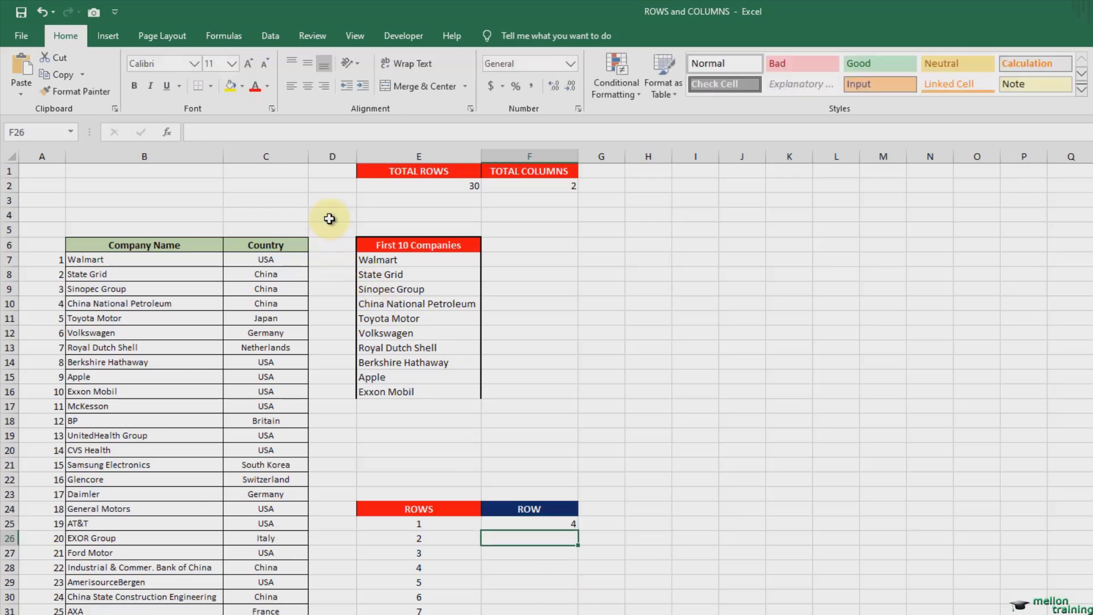
# Step: Replace the formula in F25 with =ROW(D20)
pyautogui.click(540, 521)
pyautogui.write('=ro')
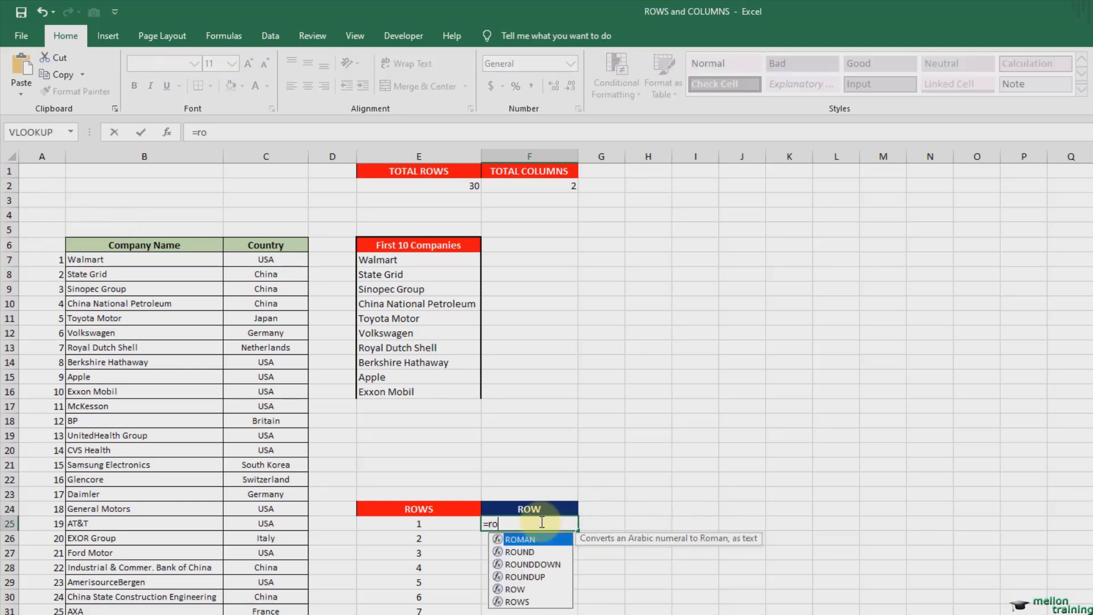
pyautogui.write('w(')
pyautogui.click(341, 523)
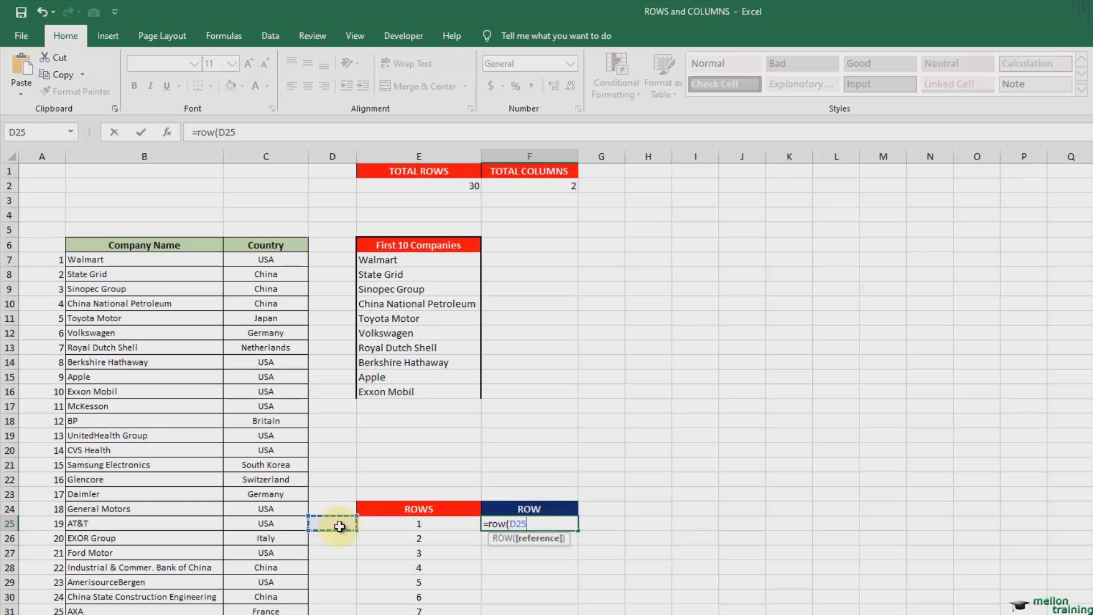
pyautogui.click(340, 449)
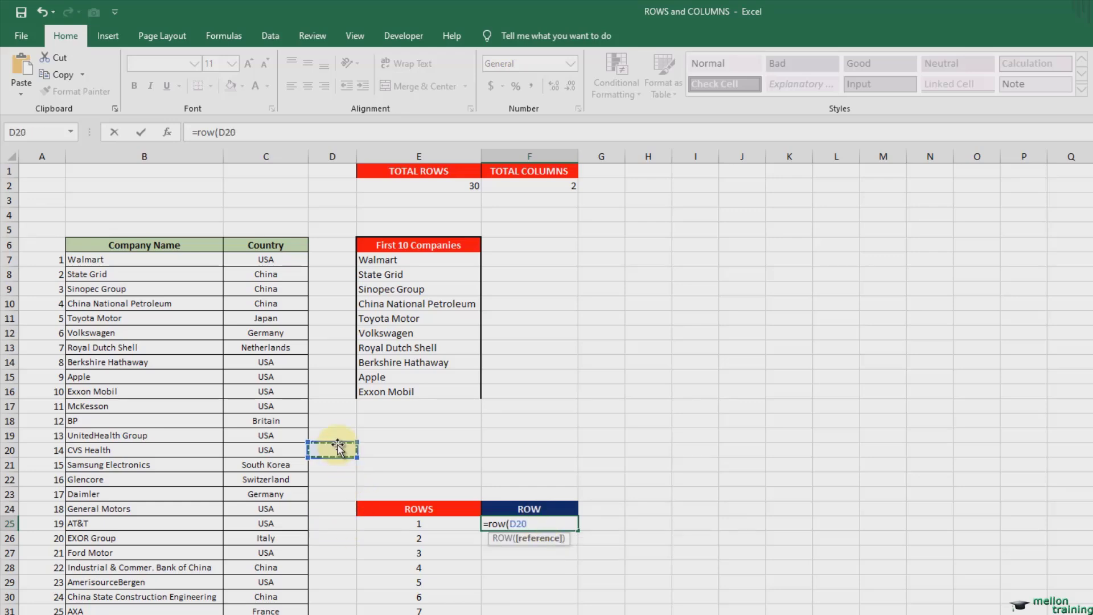
pyautogui.write(')')
pyautogui.press('Return')
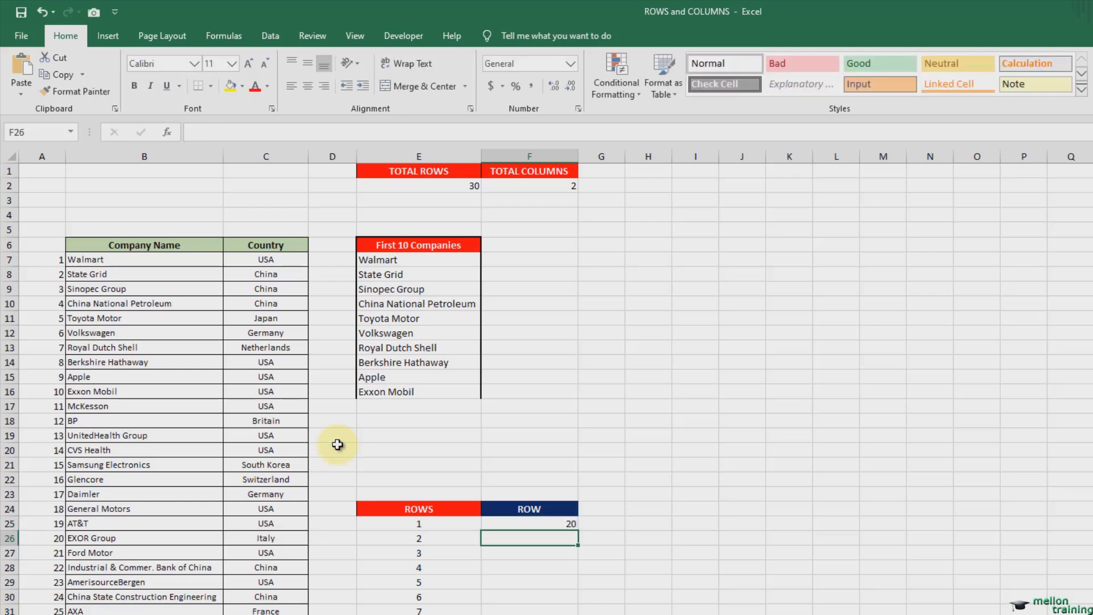